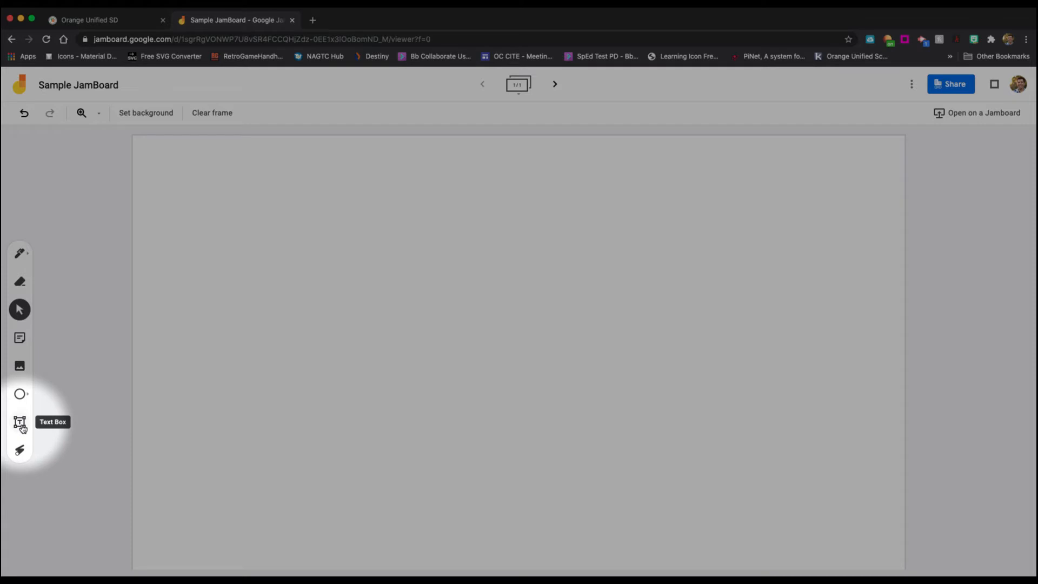
Add a text box reading "Here's my sample text!" to the blank frame and widen it so the text fits on one line.
click(20, 424)
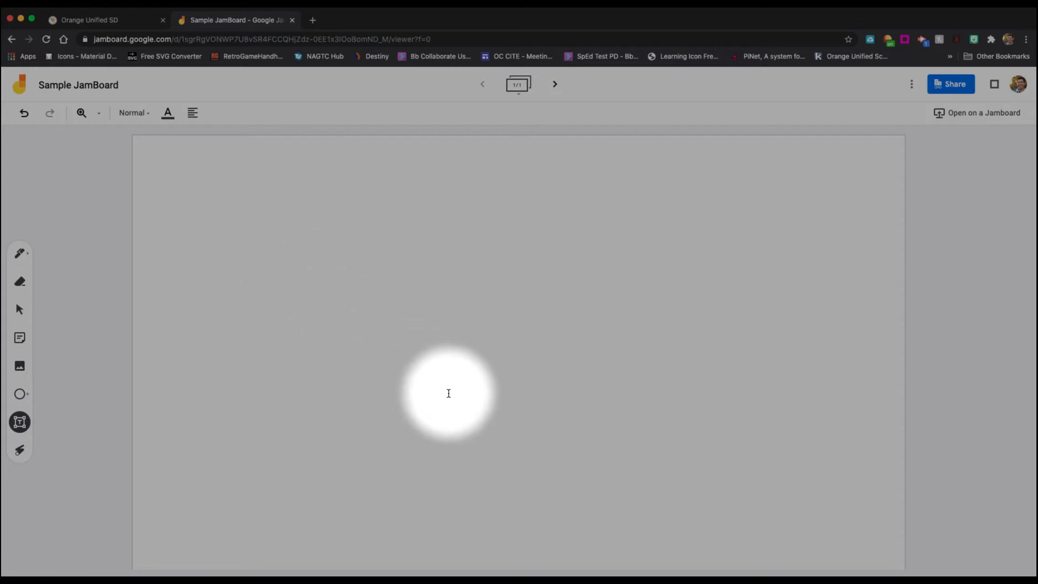
click(366, 285)
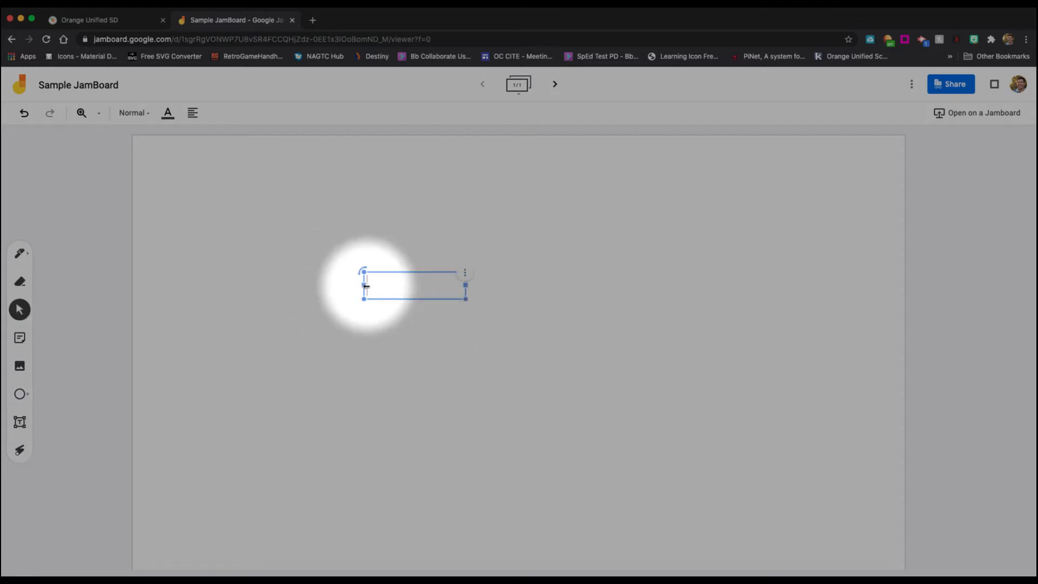
text(Here's my sample text!)
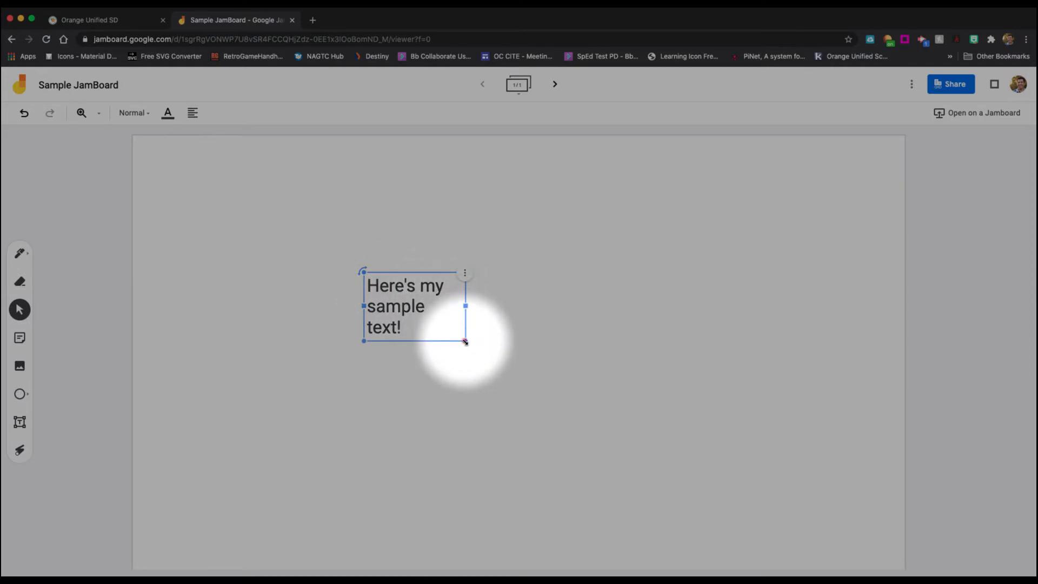
drag(465, 342, 607, 308)
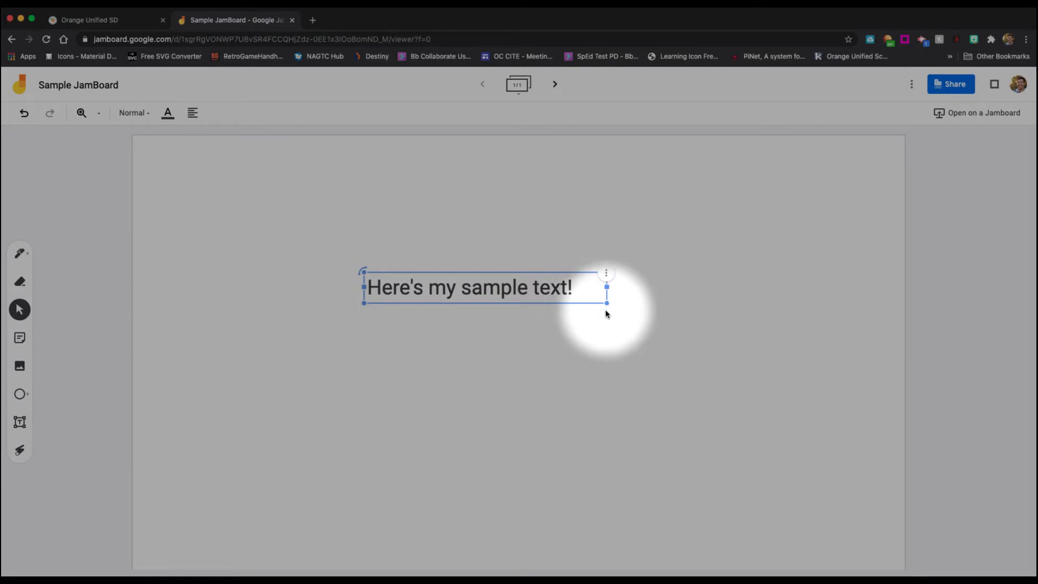
click(605, 314)
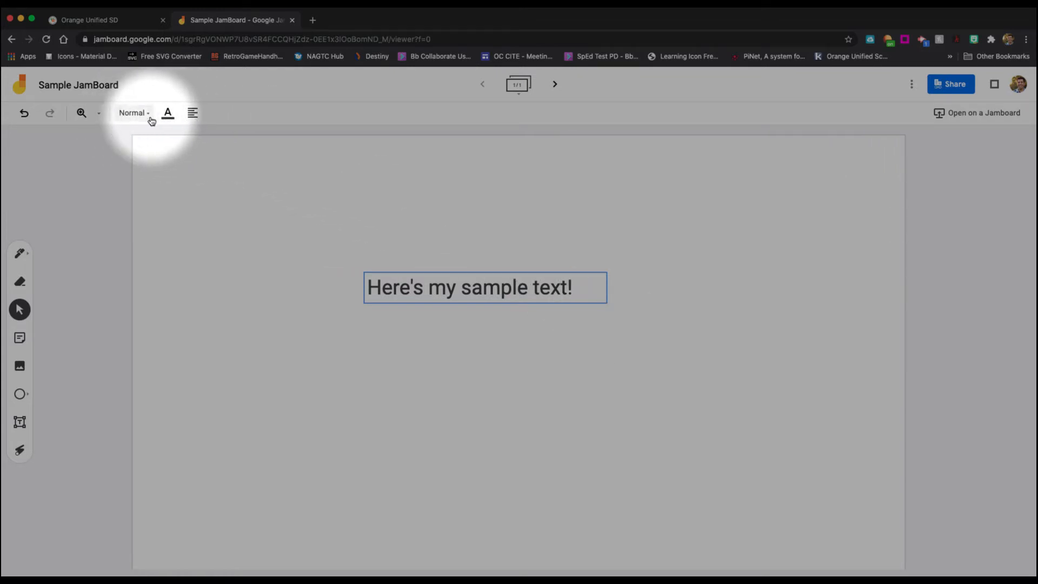
Try right alignment on the sample text, settle on center alignment, and recolor the text teal.
click(190, 115)
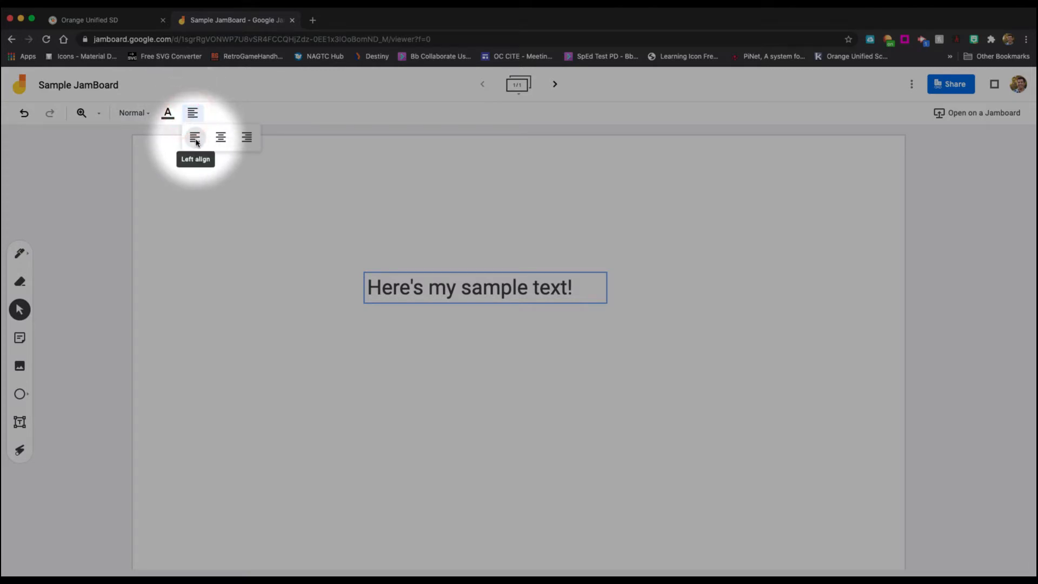
click(247, 138)
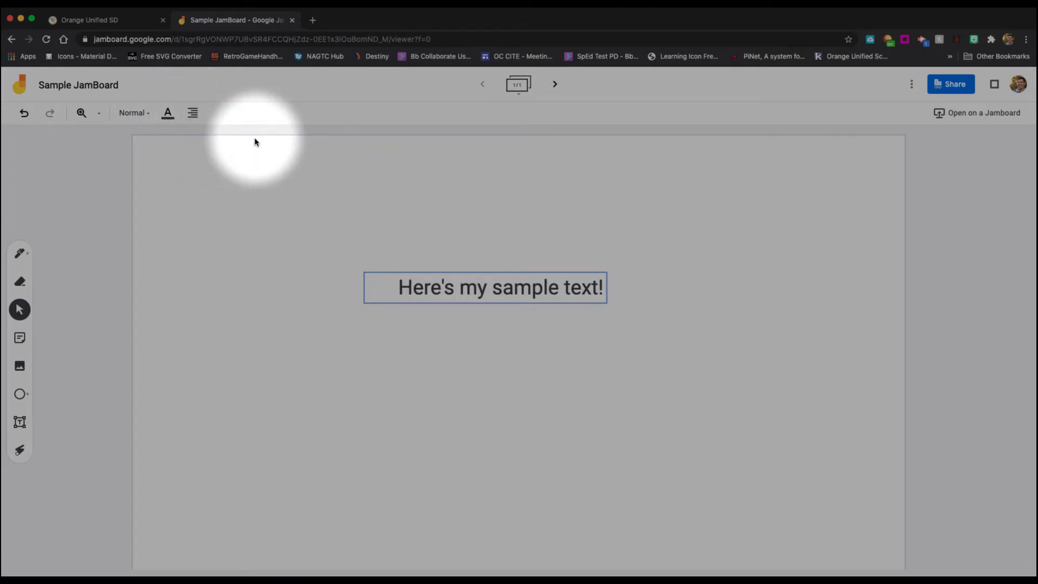
click(192, 114)
click(221, 138)
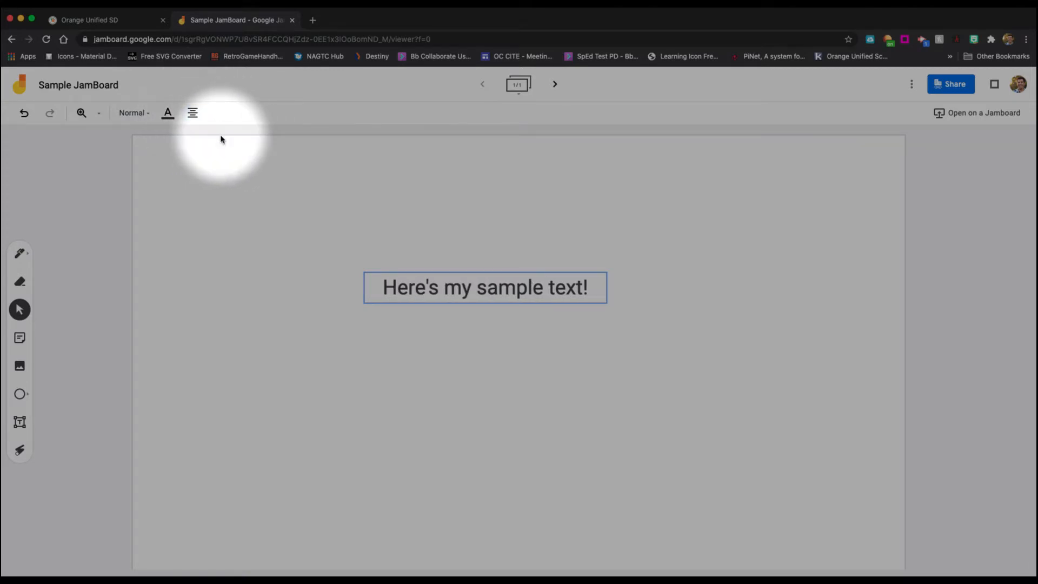
click(168, 114)
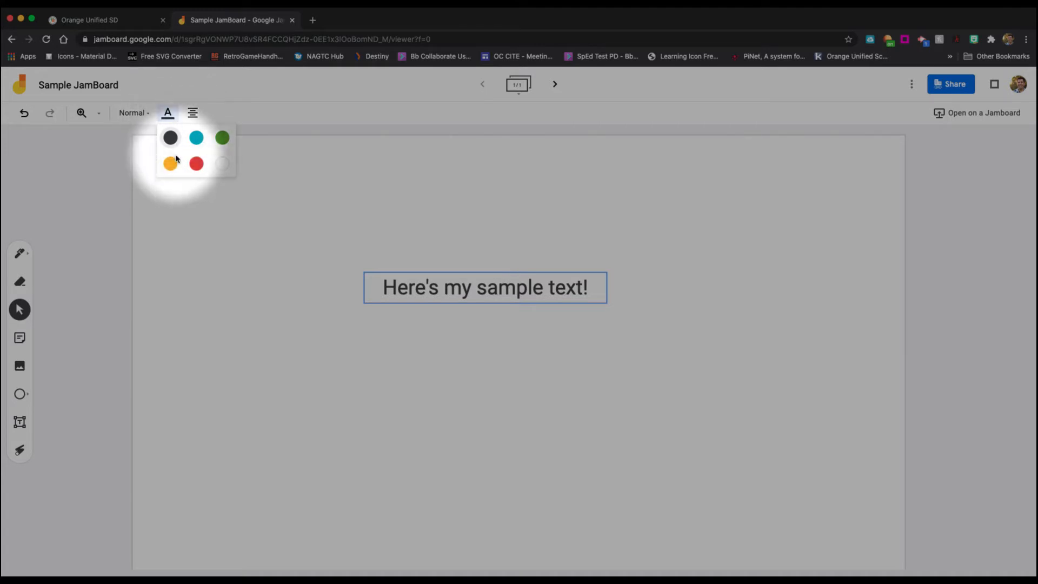
click(197, 139)
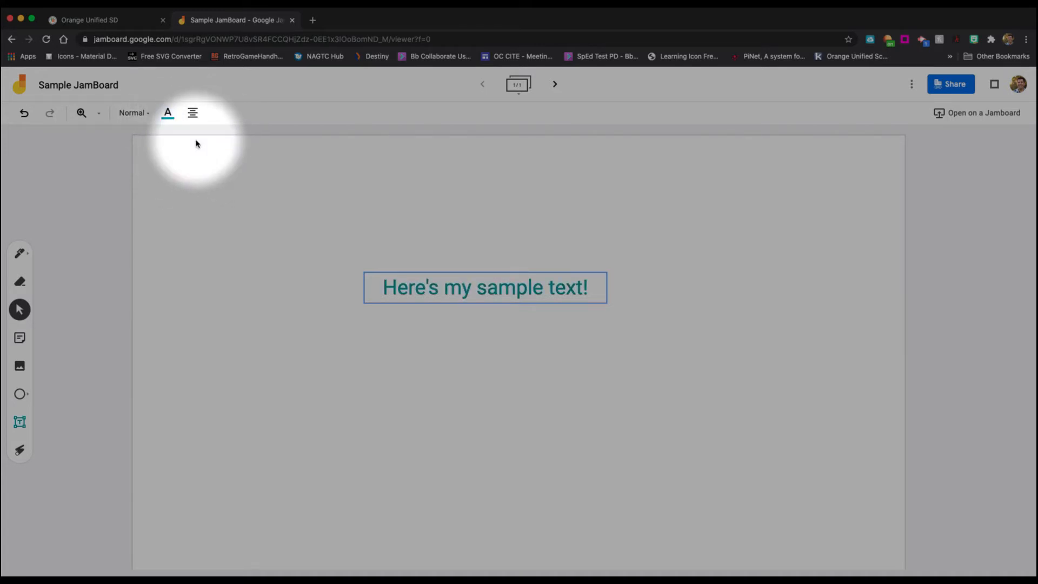
Set the sample text's style to Display and move its box to the top of the frame so it fits fully.
click(148, 113)
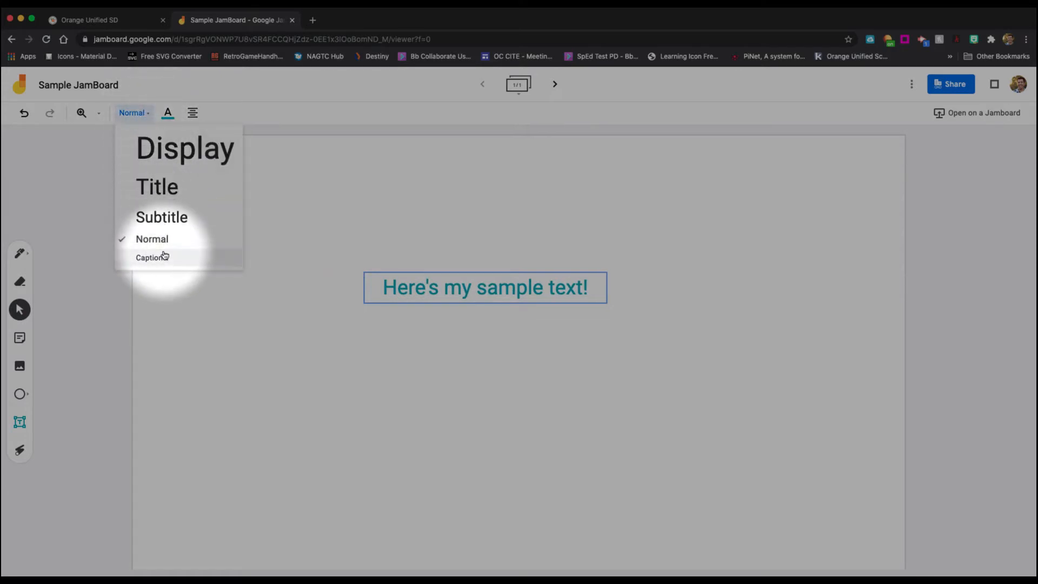
click(154, 151)
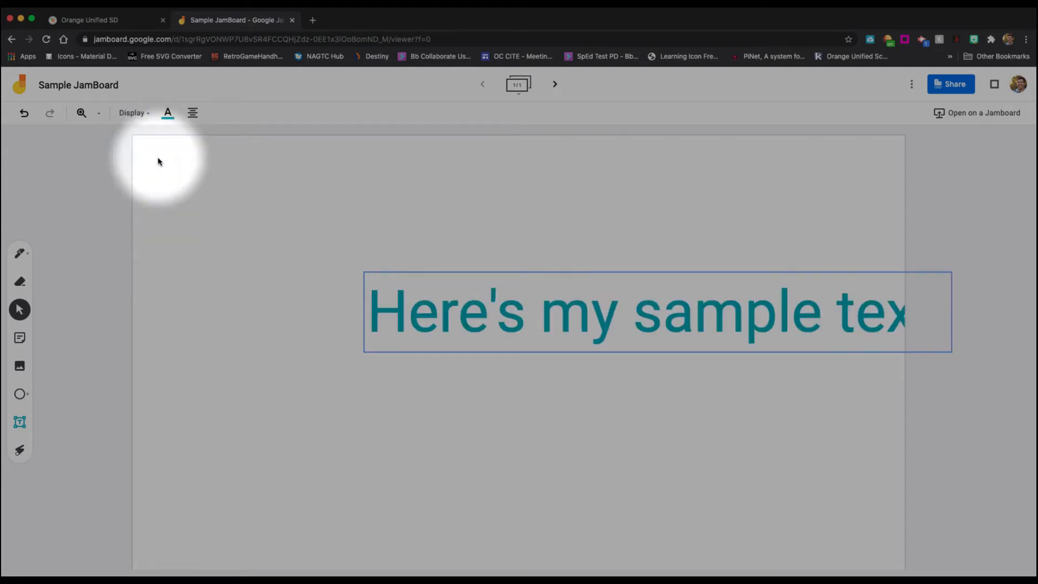
drag(542, 316, 416, 191)
click(133, 112)
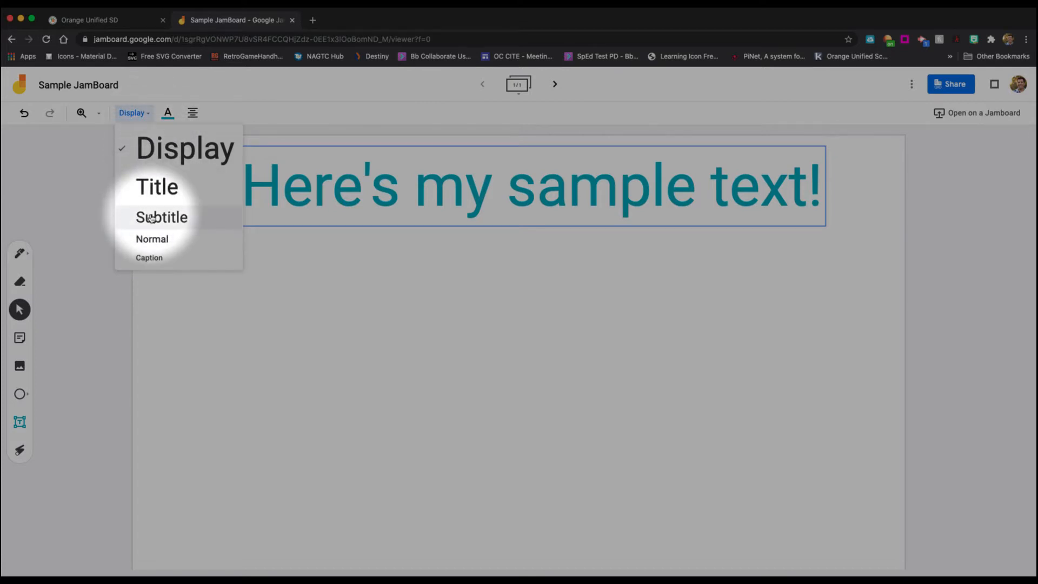
click(176, 312)
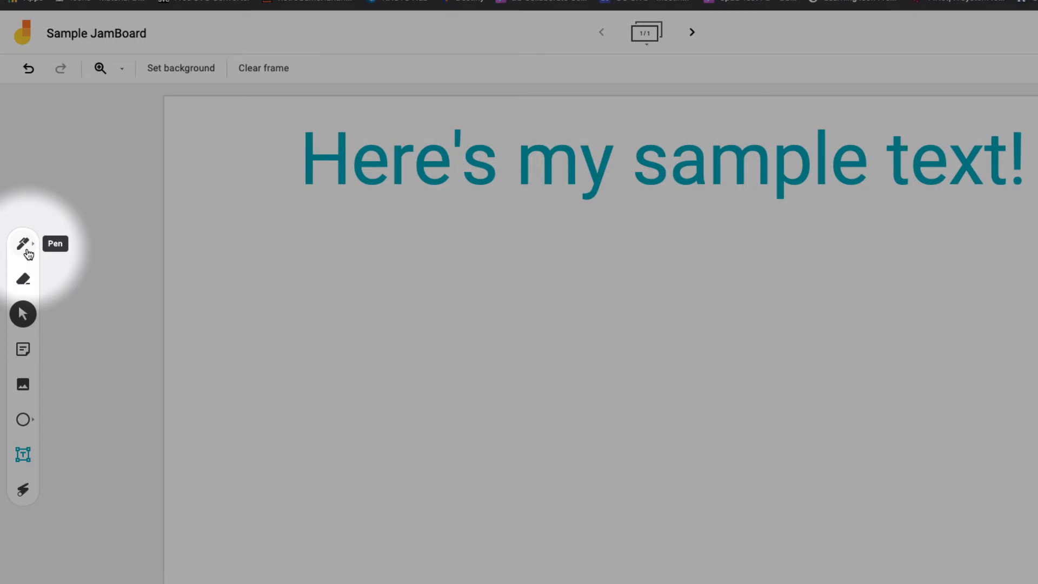
Draw a nearly horizontal red line with the Pen below the sample text.
click(24, 244)
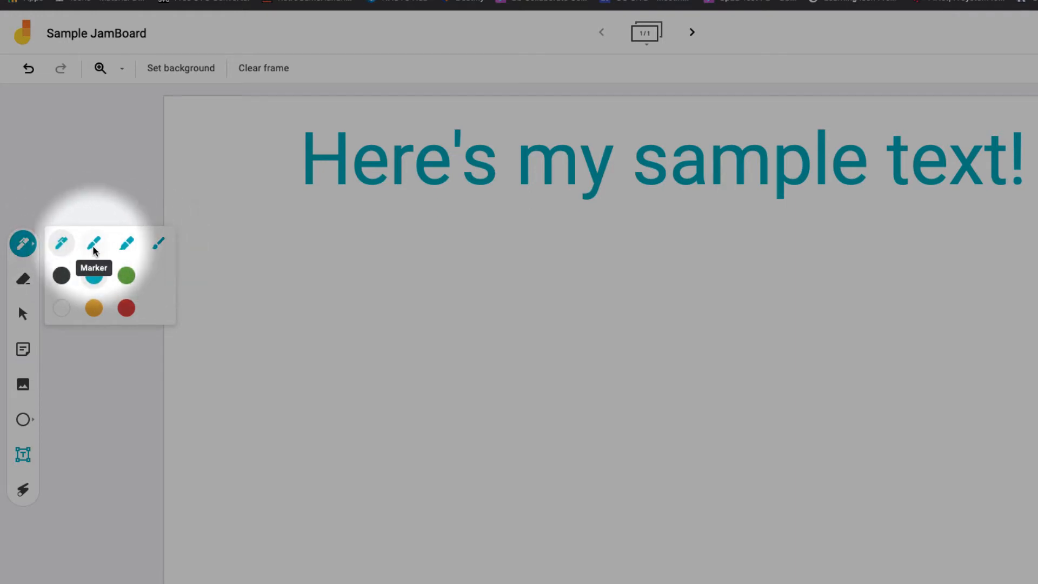
click(126, 309)
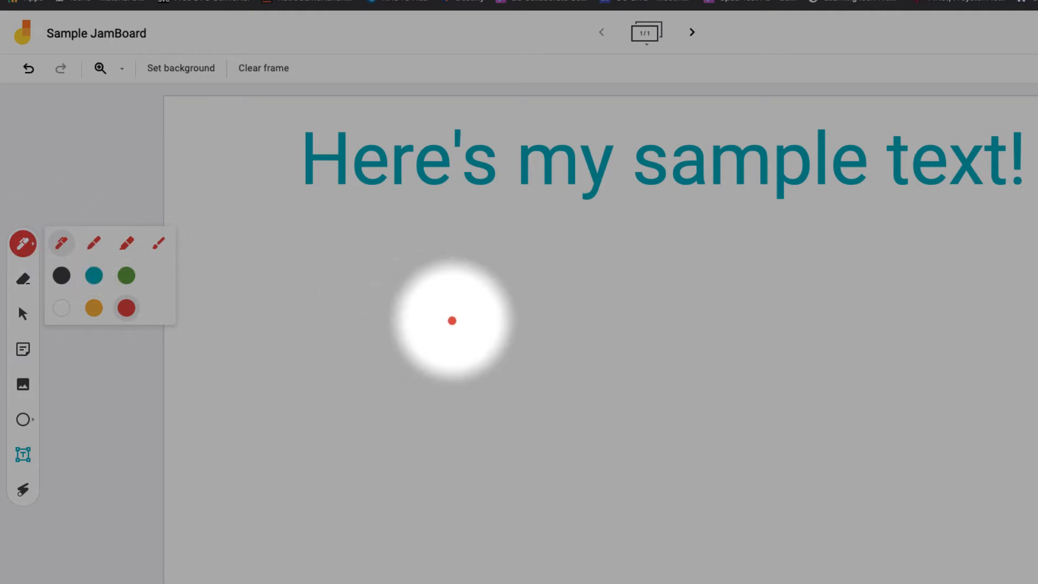
click(400, 311)
drag(400, 311, 797, 292)
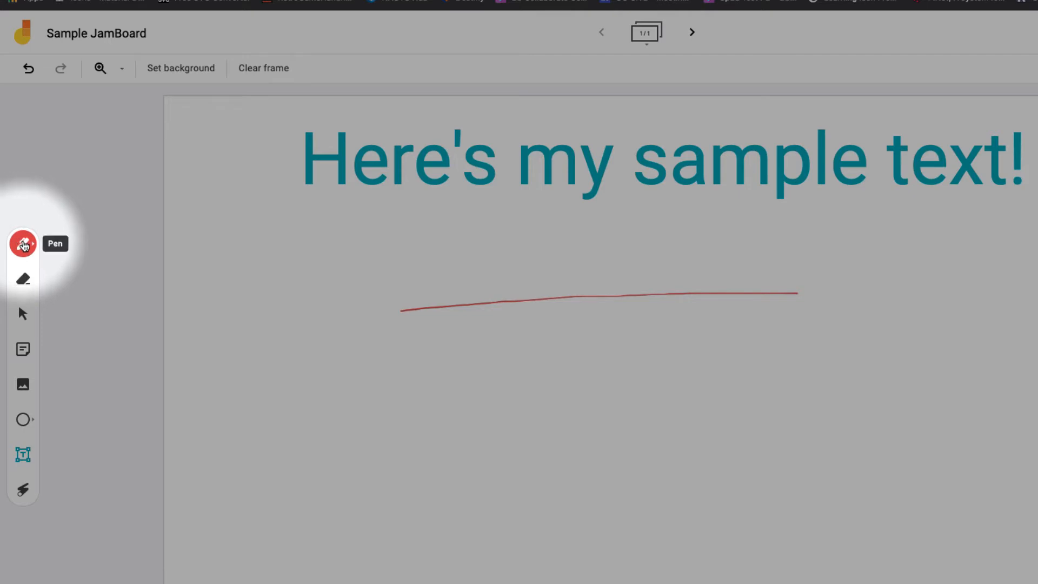
Draw a second red line with the Marker just below the pen line.
click(24, 244)
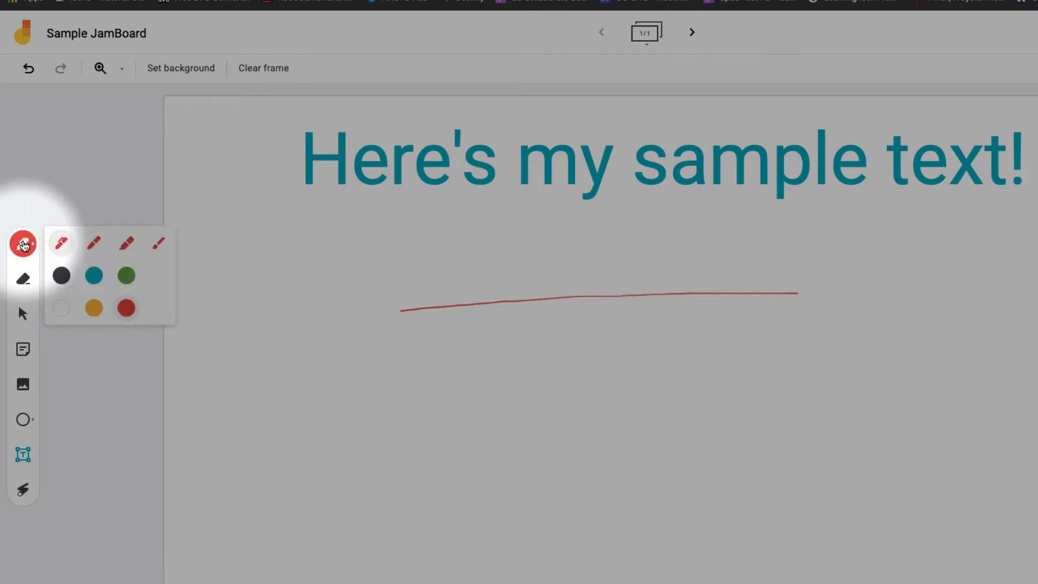
click(94, 243)
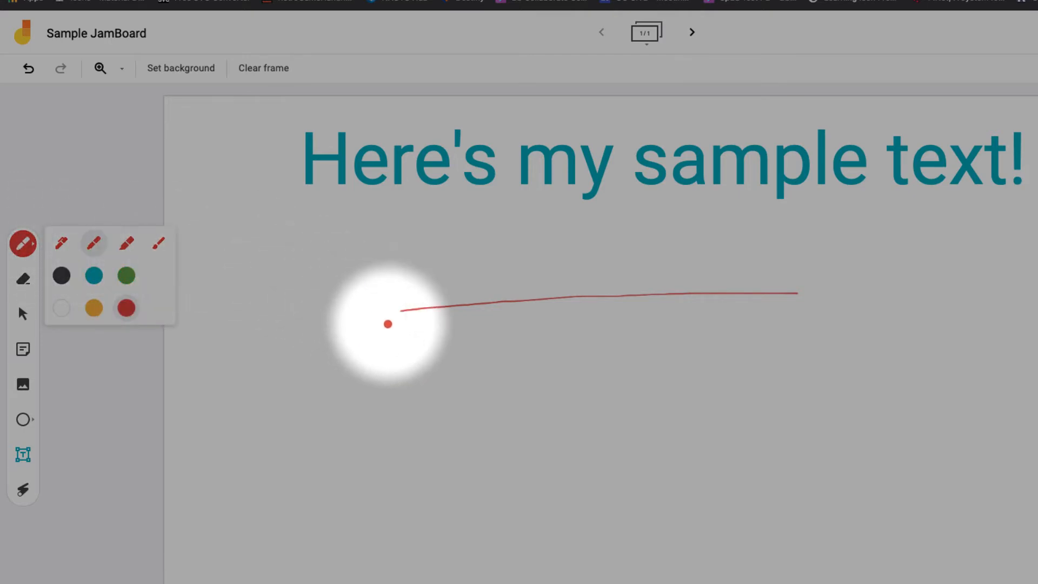
drag(405, 332, 793, 324)
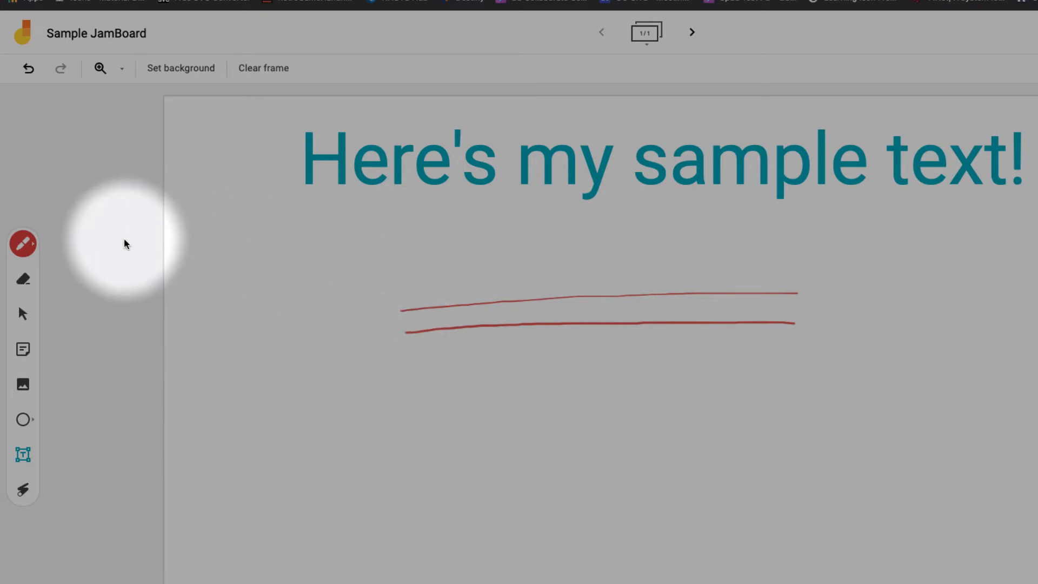
Draw a third red line with the Highlighter below the marker line.
click(28, 246)
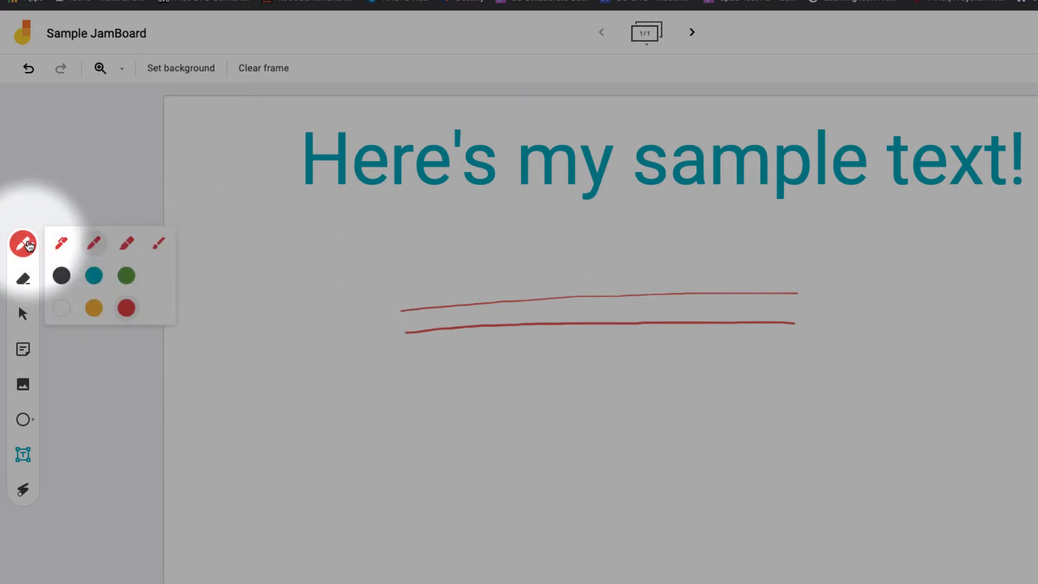
click(125, 246)
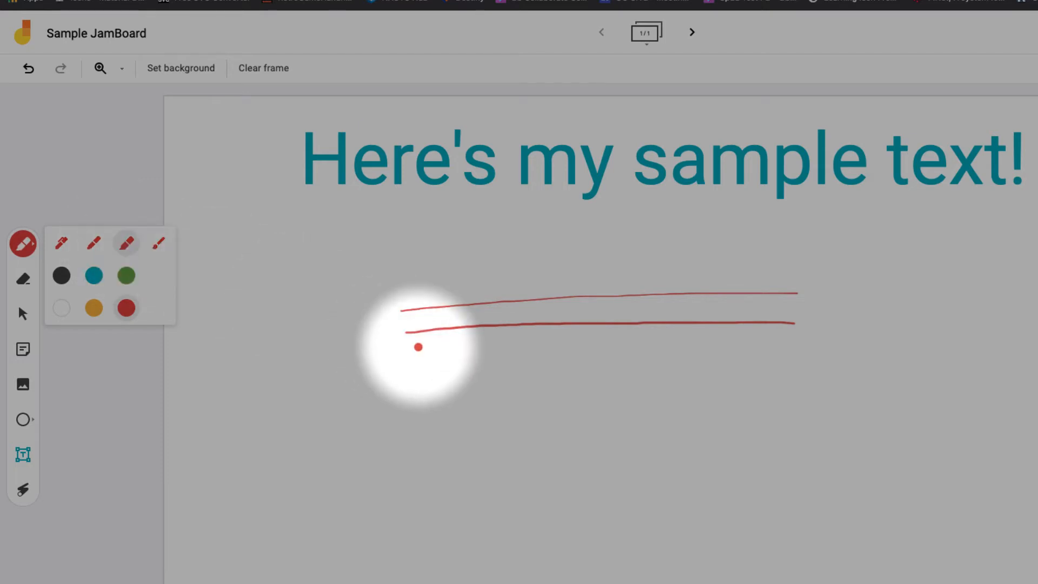
drag(412, 357, 778, 363)
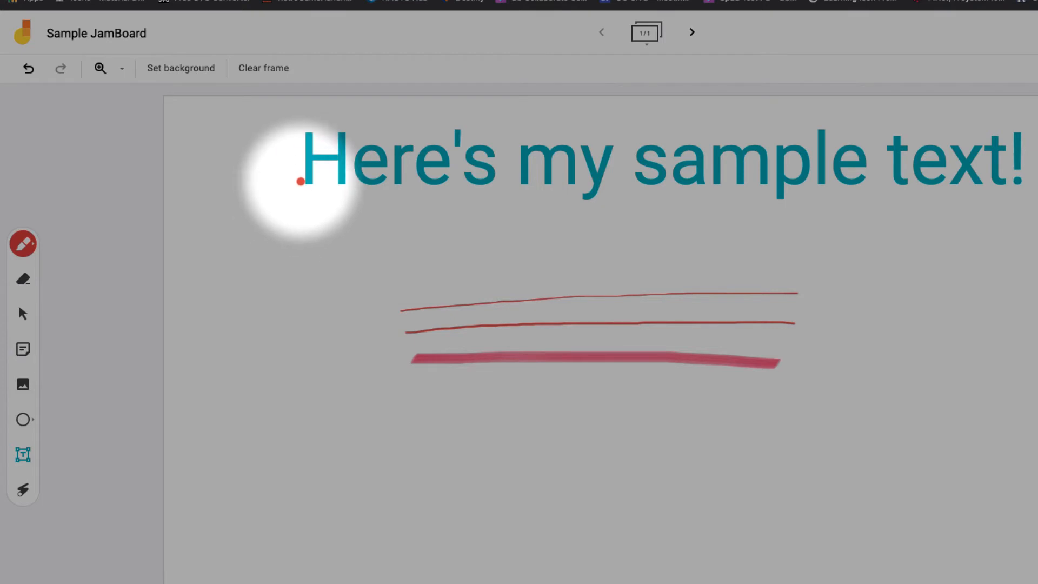
Scribble with the red Highlighter over the words "Here's" and "my", and add a stroke beneath them.
mouse_move(427, 182)
mouse_down()
mouse_move(435, 167)
mouse_move(417, 148)
mouse_move(313, 153)
mouse_move(474, 139)
mouse_move(422, 134)
mouse_up()
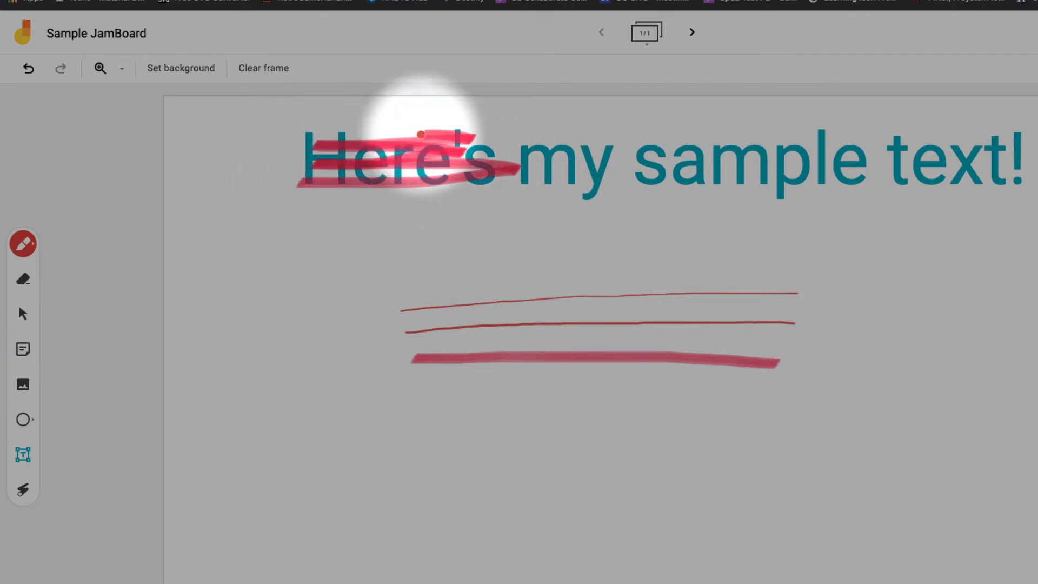
mouse_move(568, 153)
mouse_down()
mouse_move(545, 157)
mouse_move(562, 185)
mouse_up()
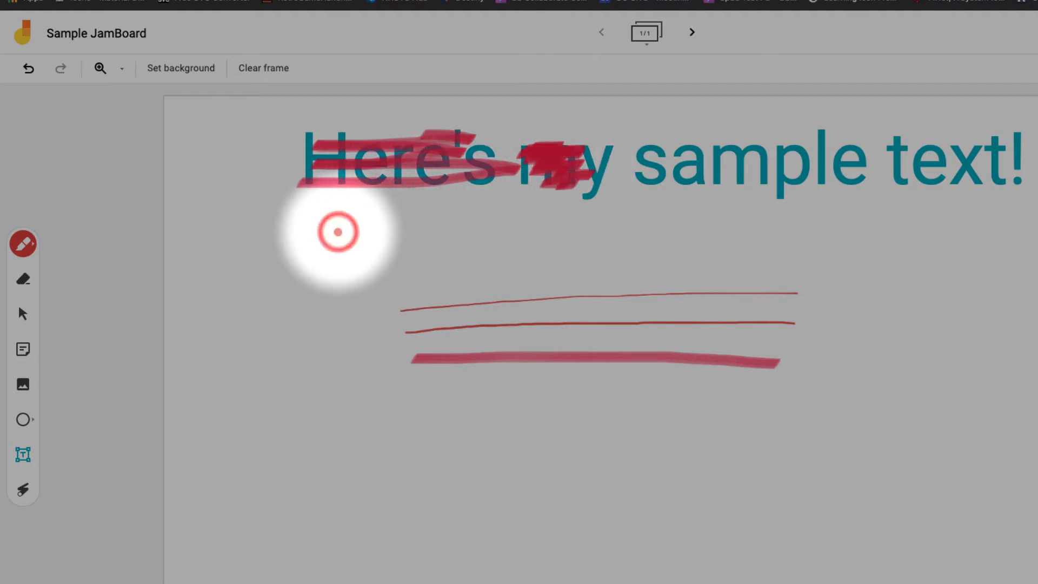
drag(336, 232, 541, 237)
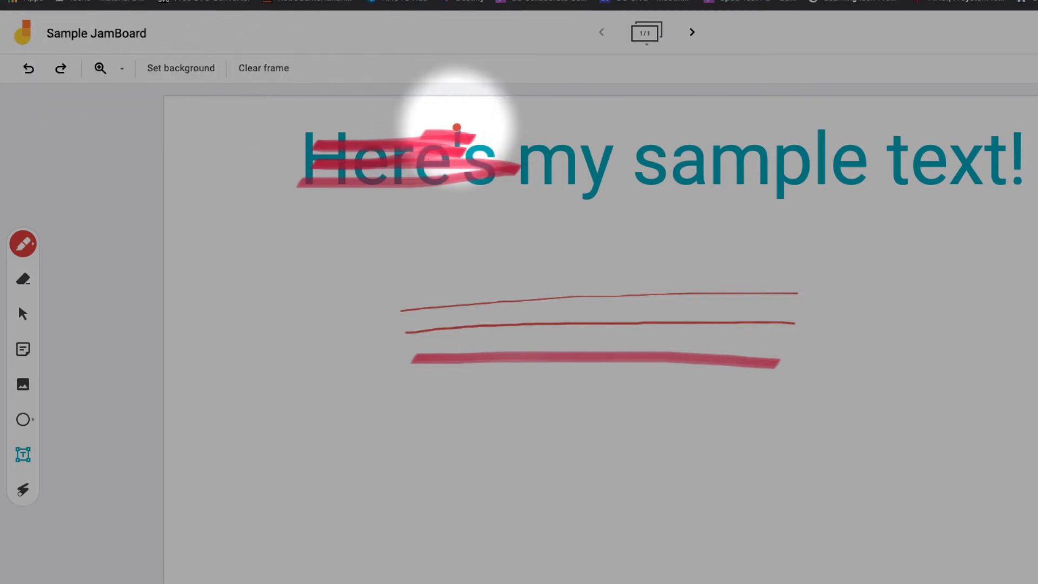
Paint a red Brush line below the highlighter line and brush over the word "sample" in the same color.
click(23, 244)
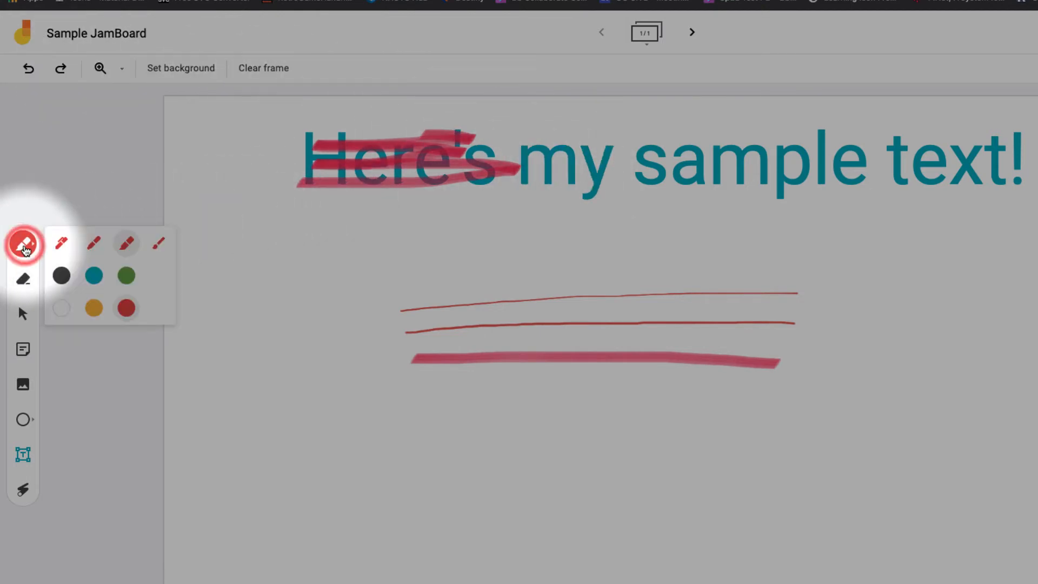
click(160, 245)
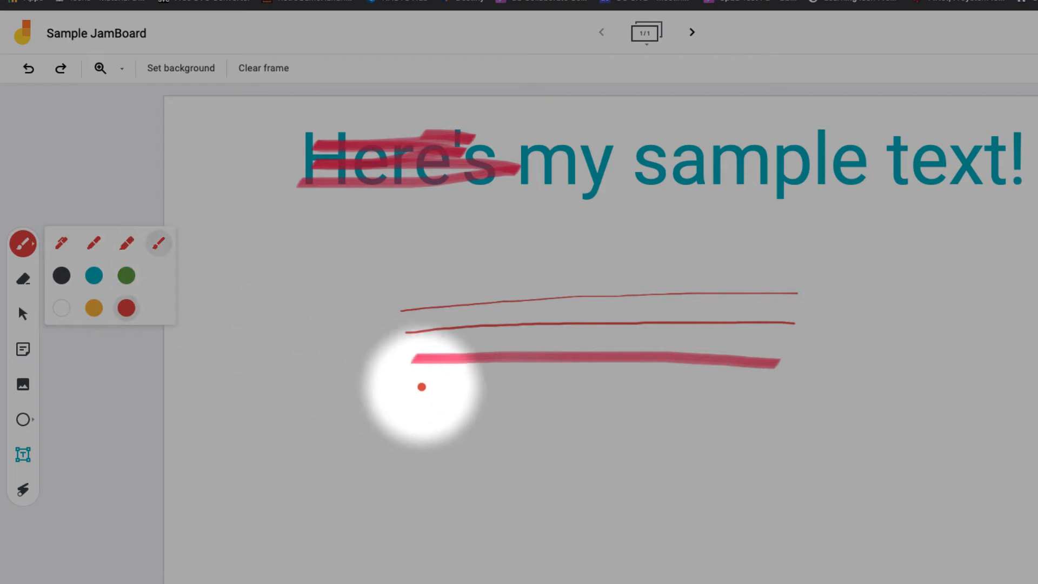
mouse_move(418, 406)
mouse_down()
mouse_move(837, 405)
mouse_move(676, 394)
mouse_move(428, 413)
mouse_up()
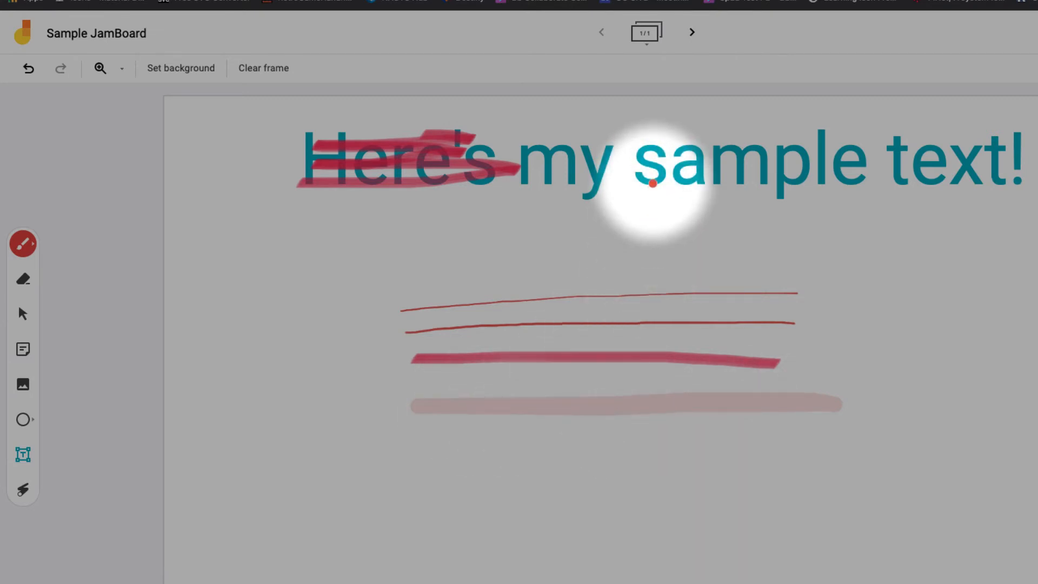
mouse_move(652, 177)
mouse_down()
mouse_move(810, 130)
mouse_move(637, 160)
mouse_move(716, 162)
mouse_move(672, 164)
mouse_up()
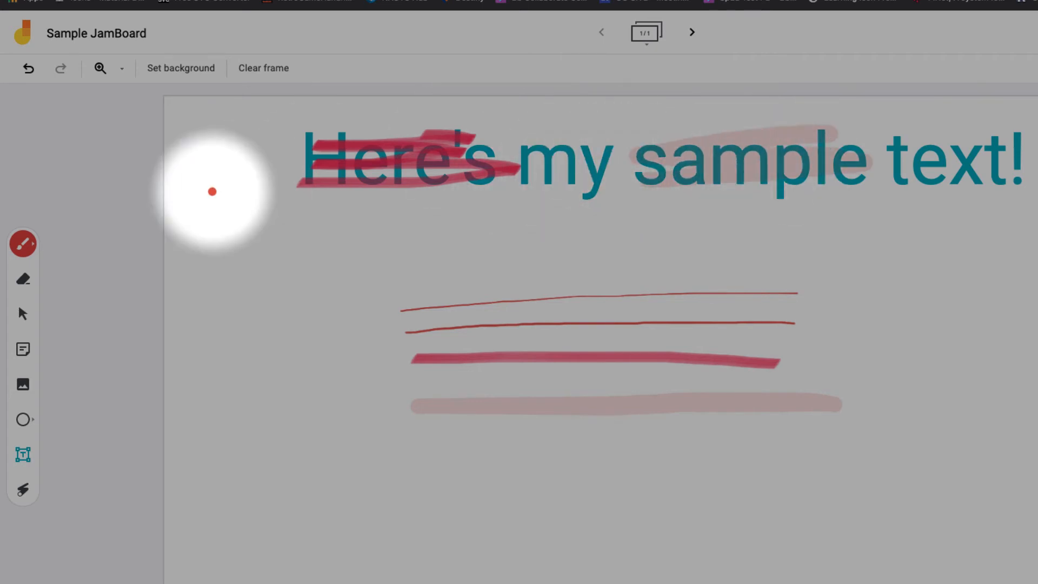
Change the Brush color to orange and brush over the word "text!".
click(31, 244)
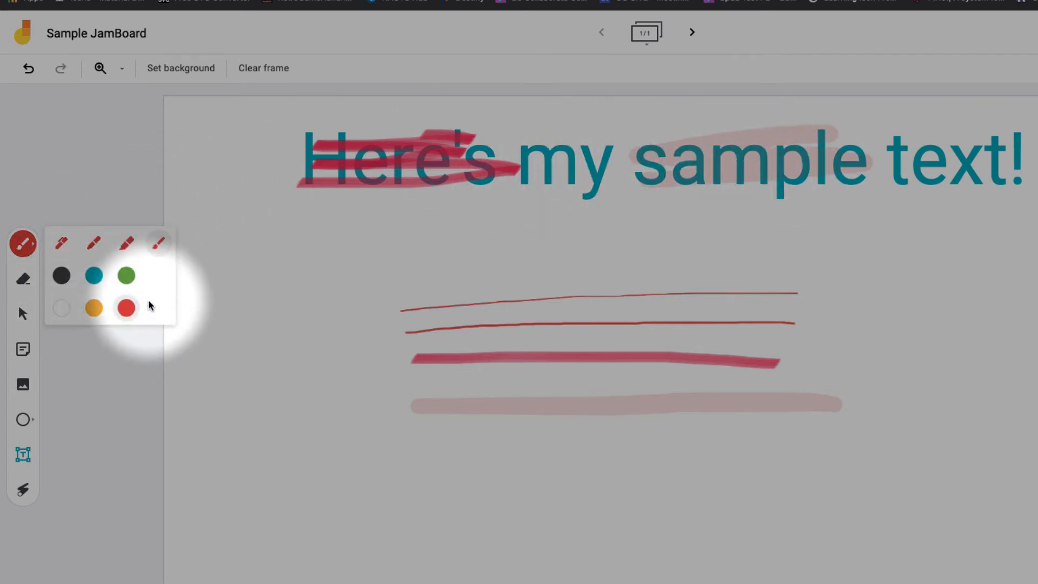
click(95, 308)
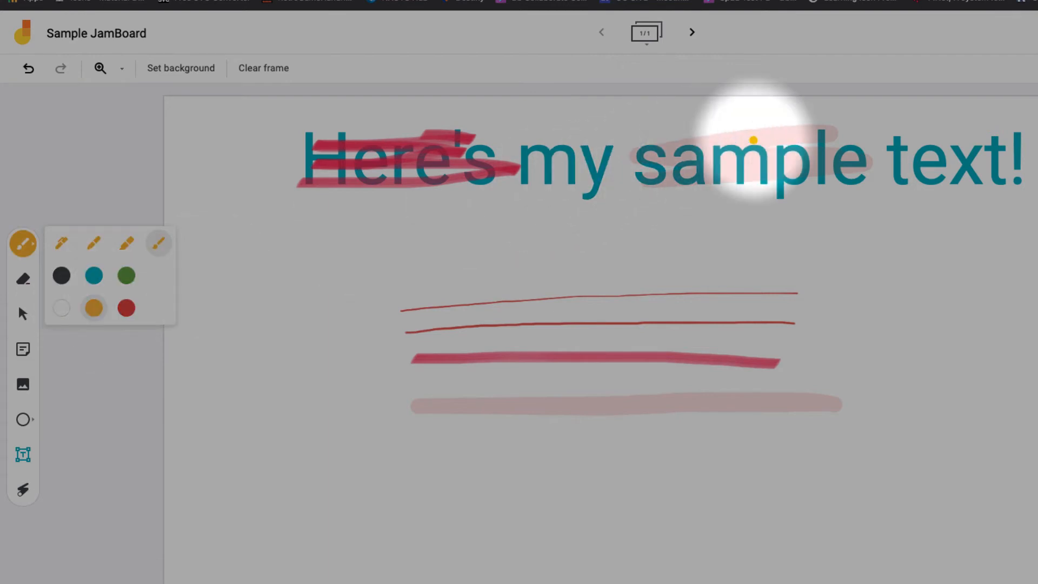
mouse_move(1016, 137)
mouse_down()
mouse_move(926, 144)
mouse_move(908, 172)
mouse_up()
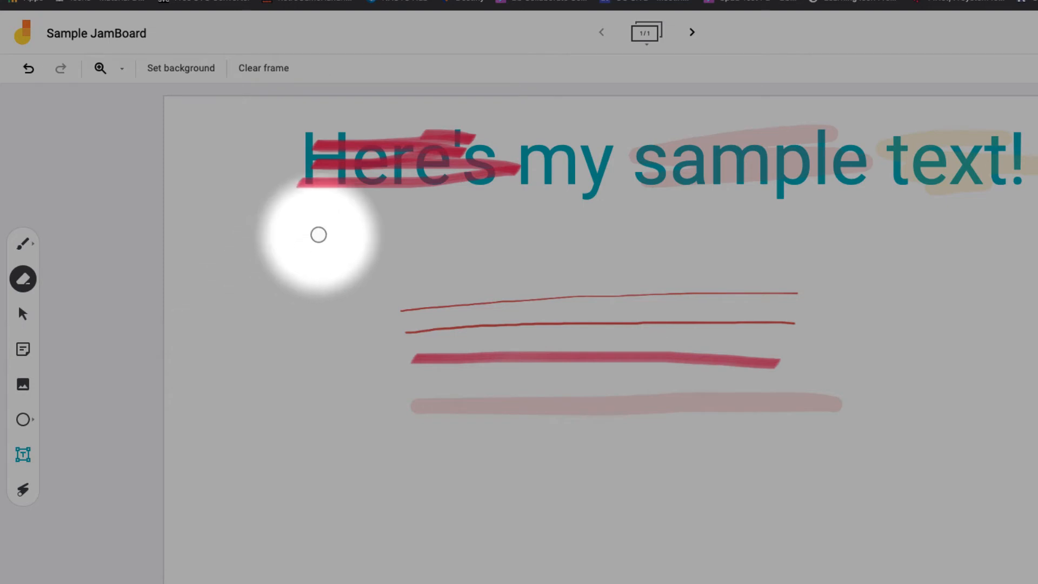
Erase most of the red highlighter strokes covering the word "Here's".
drag(354, 194, 448, 179)
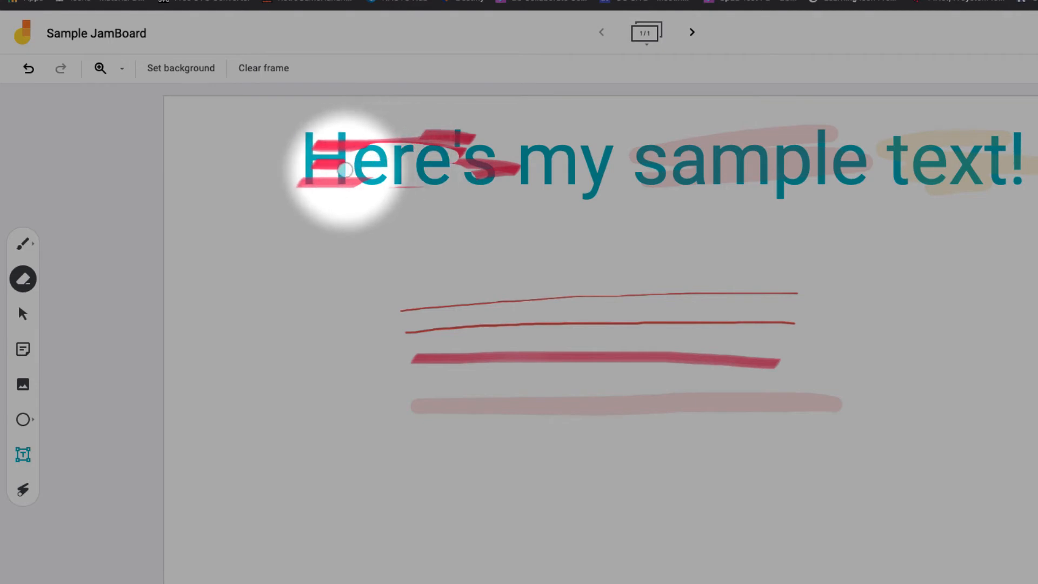
mouse_move(335, 151)
mouse_down()
mouse_move(324, 162)
mouse_move(368, 146)
mouse_move(452, 143)
mouse_move(470, 134)
mouse_move(461, 132)
mouse_move(436, 132)
mouse_move(511, 167)
mouse_up()
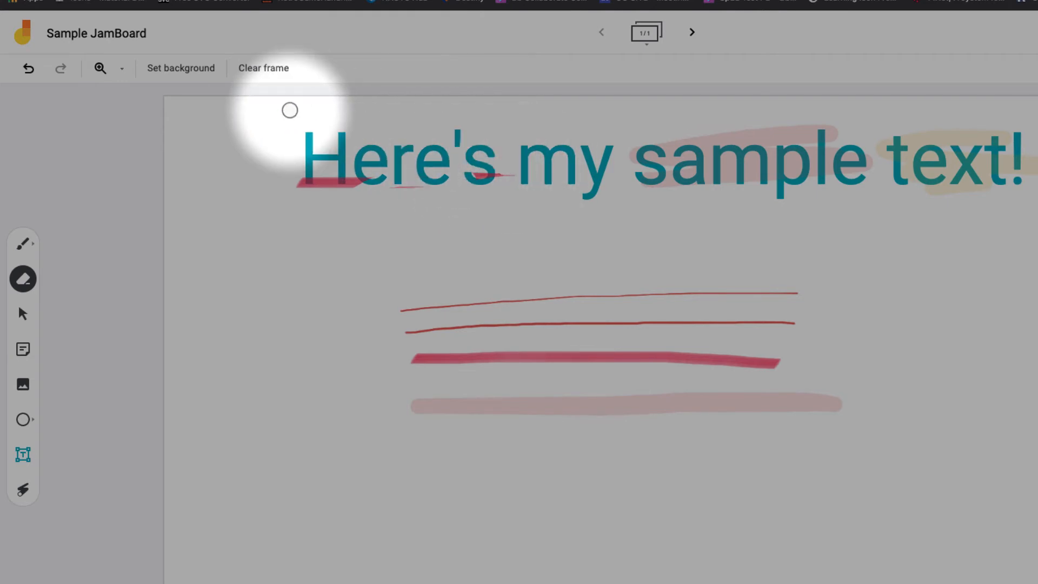
Undo the erasing of the red highlighter strokes, and try clearing the whole frame before undoing that as well.
click(28, 68)
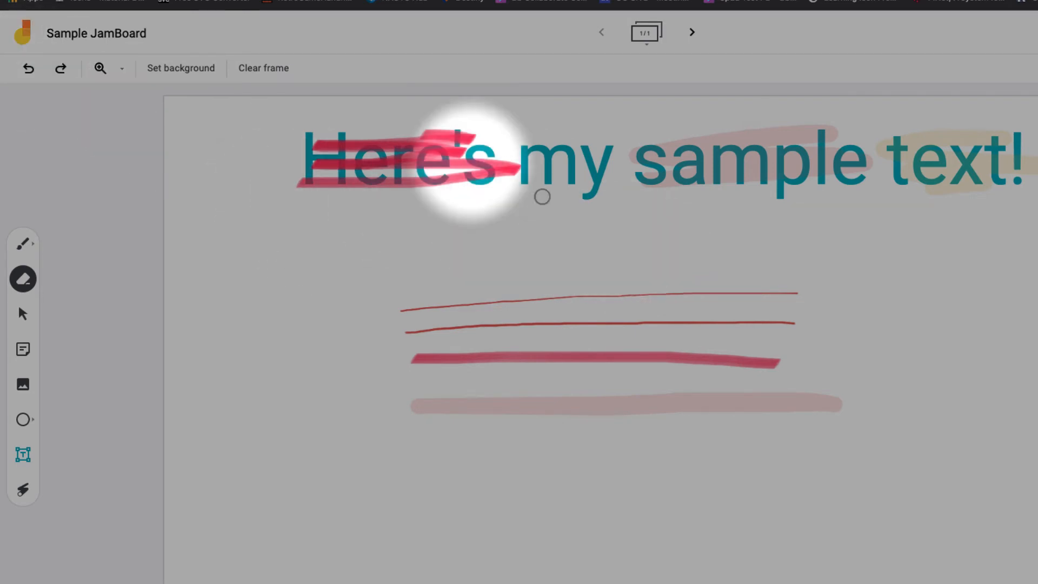
click(271, 73)
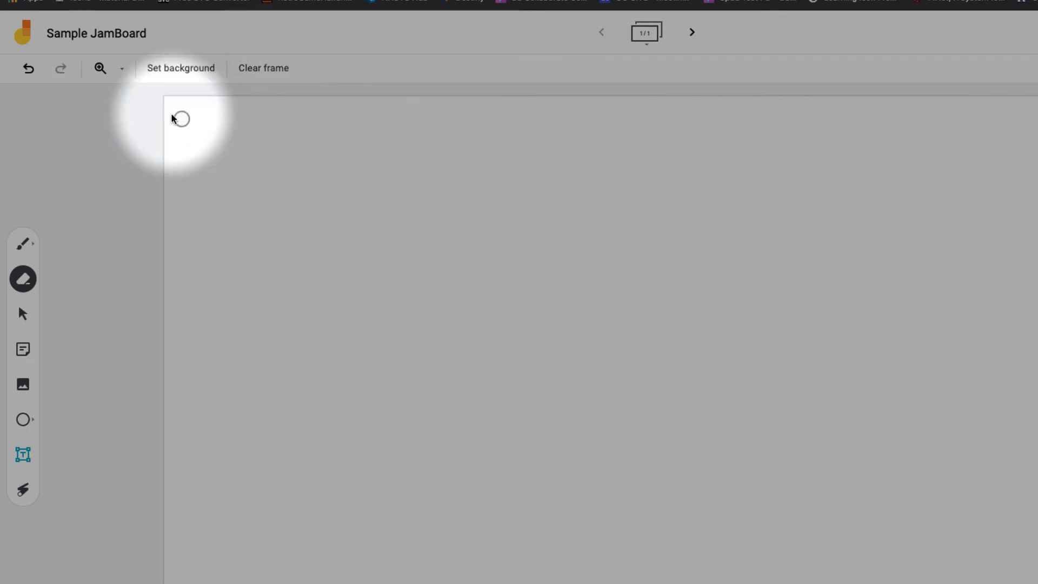
key(ctrl+z)
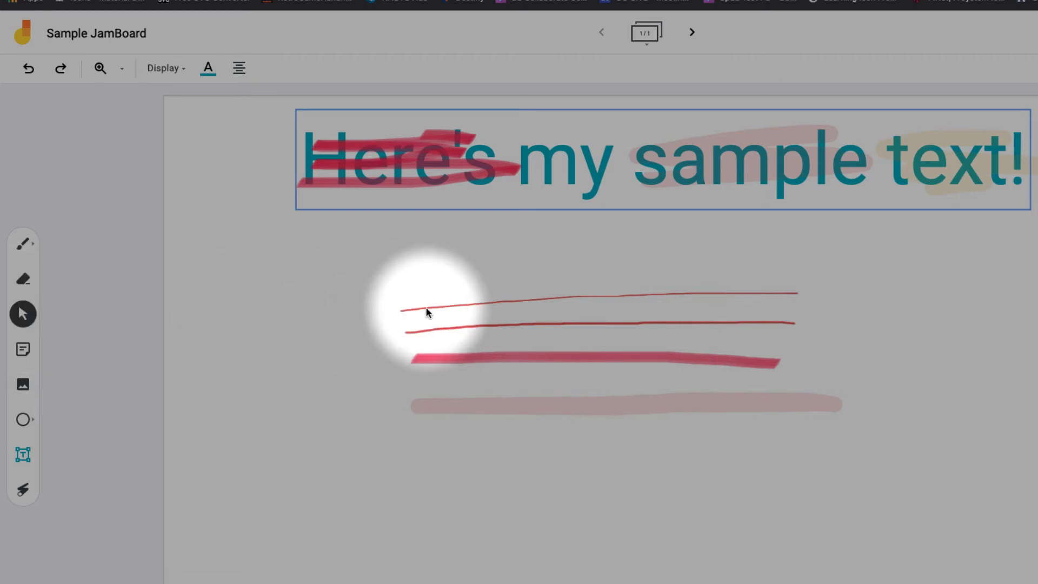
Move the text box "Here's my sample text!" down, between the scribbled strokes and the thin red lines, and deselect it.
click(506, 301)
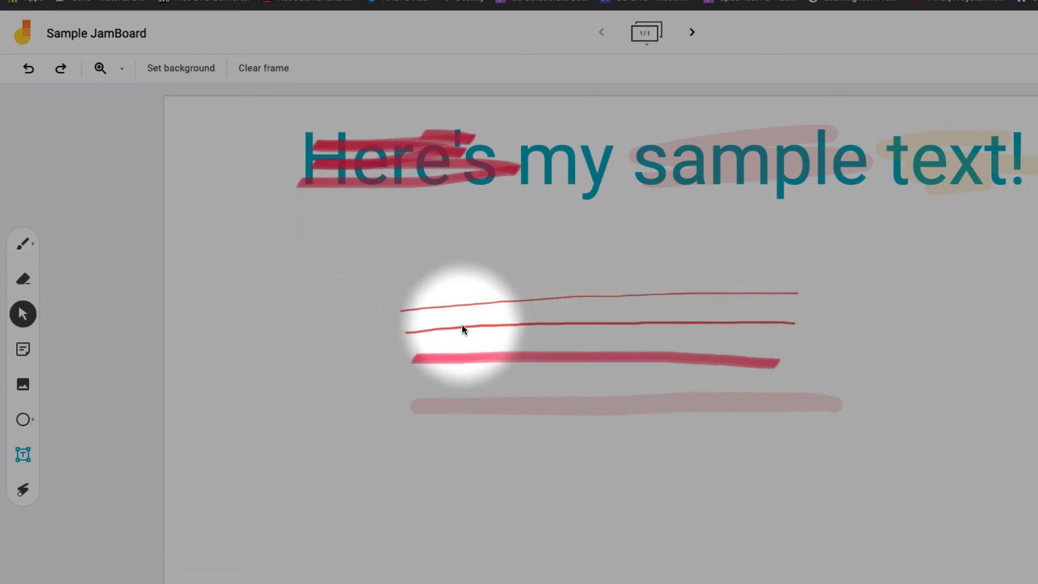
mouse_move(565, 175)
mouse_down()
mouse_move(552, 198)
mouse_move(557, 260)
mouse_up()
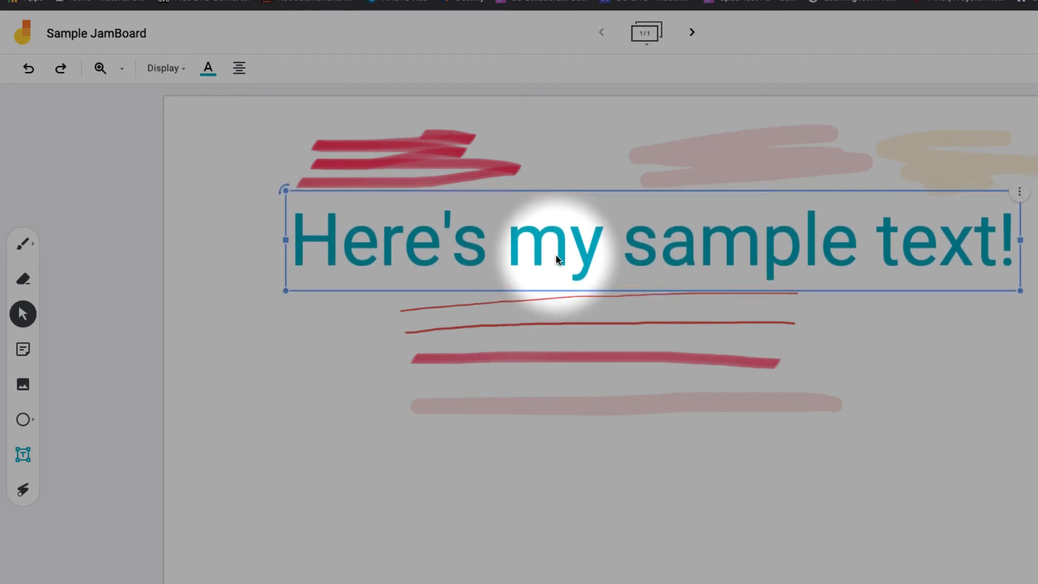
click(621, 321)
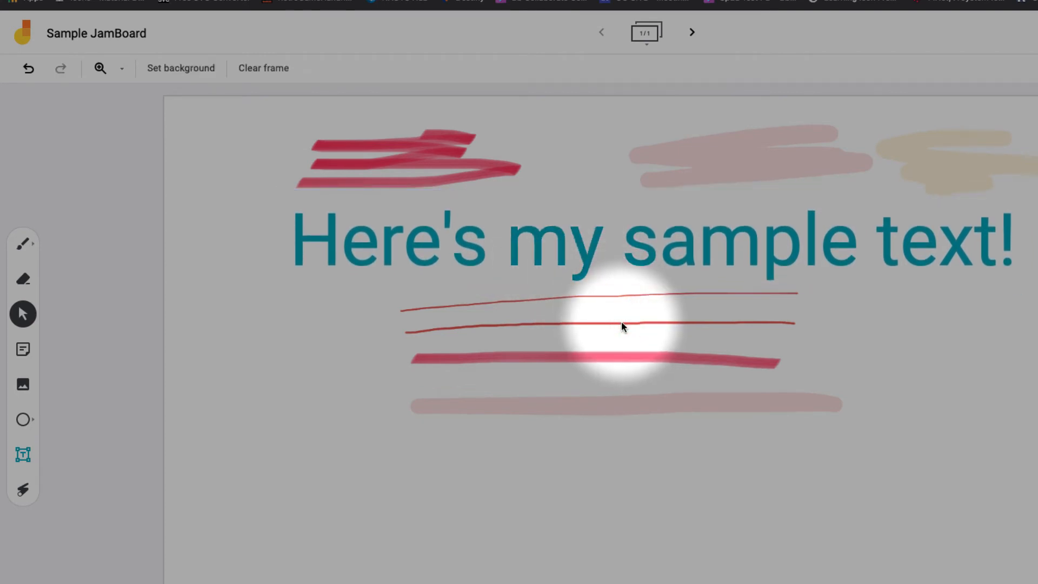
Add a yellow sticky note reading "6-5 =" and place it, slightly shrunk, in the lower-left area of the frame.
click(22, 350)
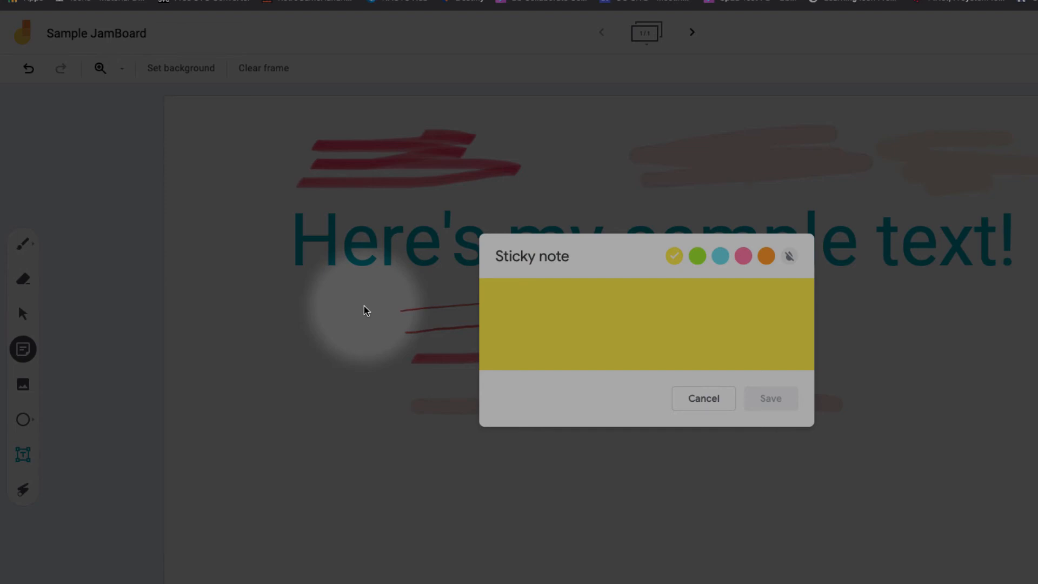
text(6-5 =)
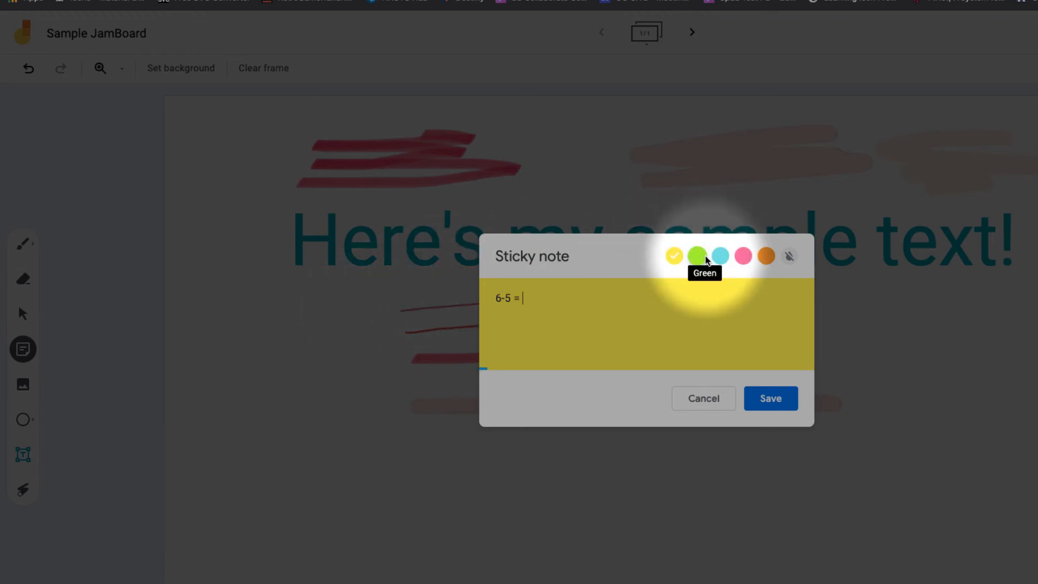
click(768, 398)
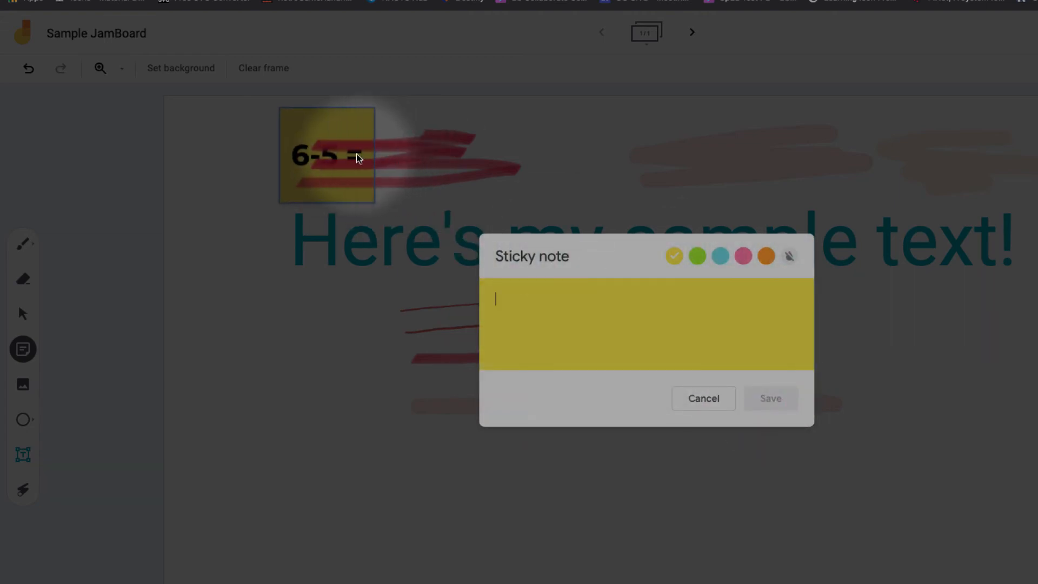
click(704, 398)
drag(300, 128, 241, 442)
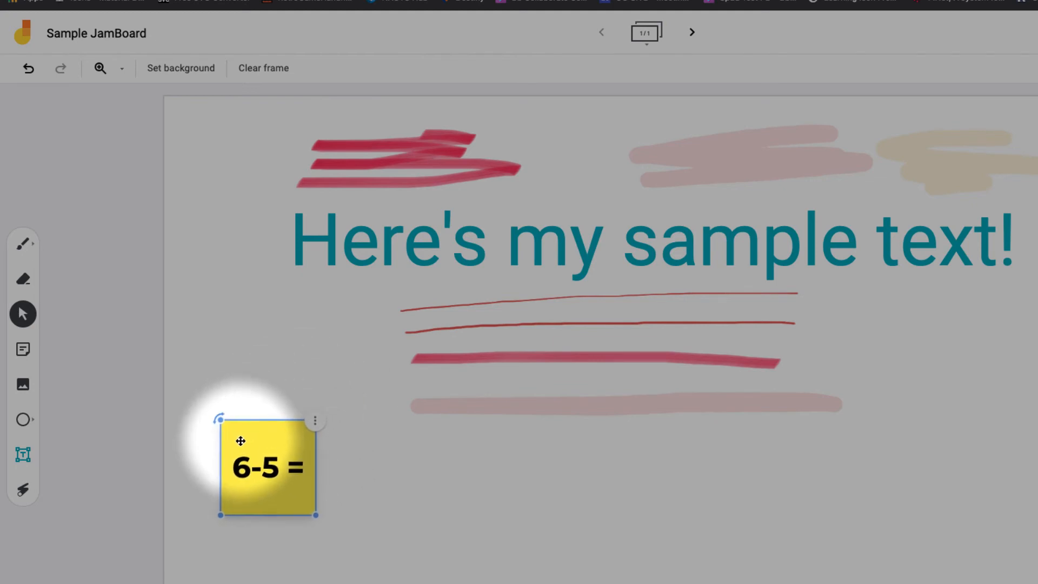
mouse_move(316, 515)
mouse_down()
mouse_move(403, 582)
mouse_move(303, 503)
mouse_up()
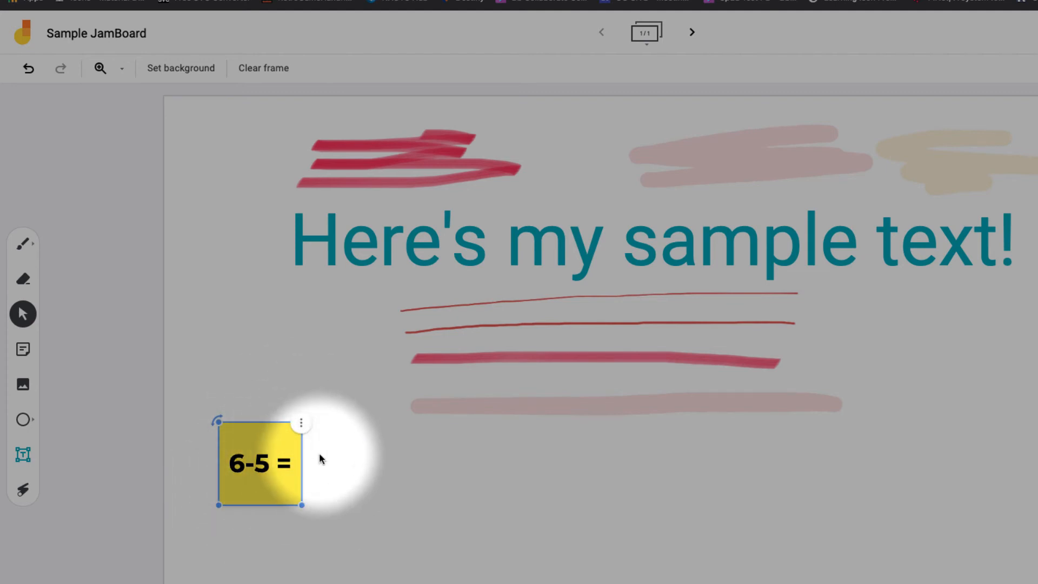
Change the sticky note to read "6-5 = 1" in orange and move it slightly down and to the right.
double_click(264, 460)
click(534, 304)
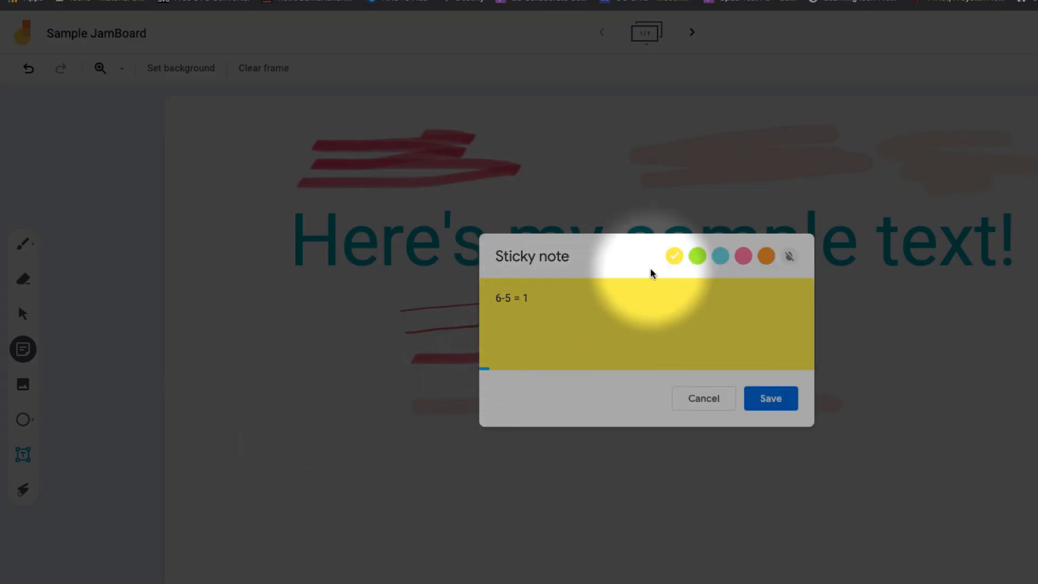
click(766, 255)
click(778, 399)
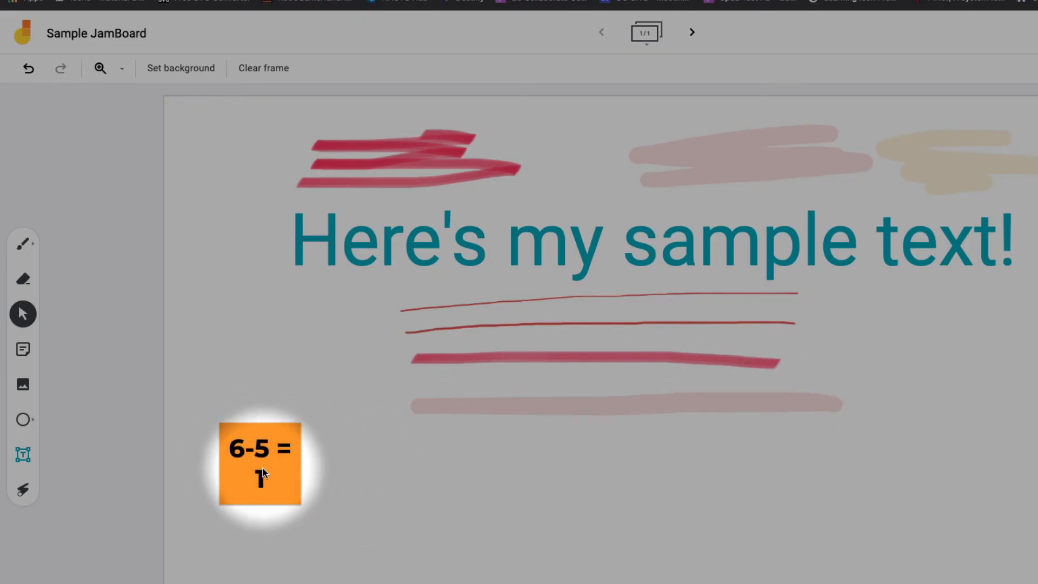
drag(263, 469, 295, 483)
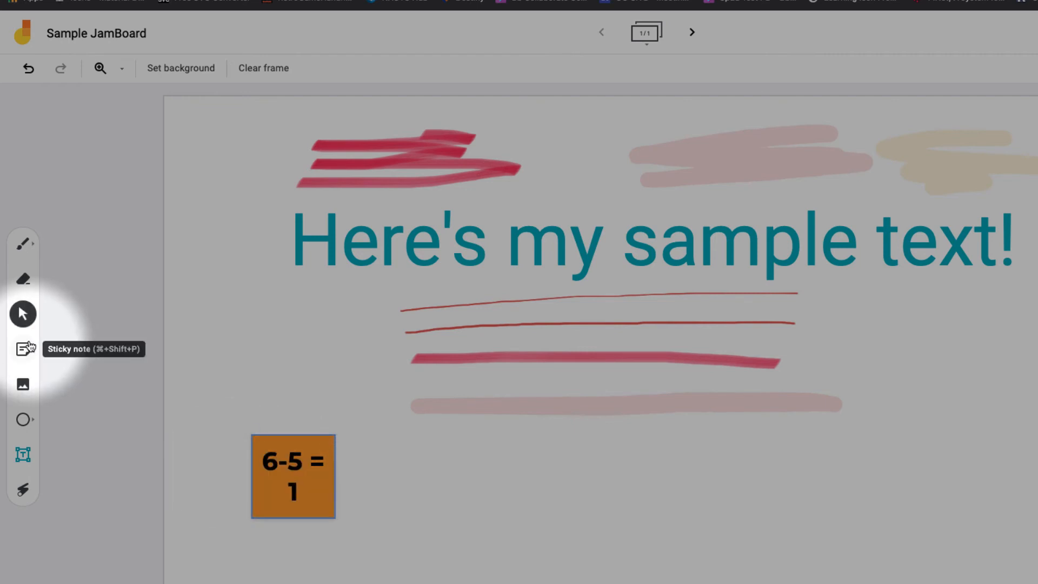
Search Google Images for "puppy" and insert the picture of two golden puppies sitting among orange flowers.
click(28, 388)
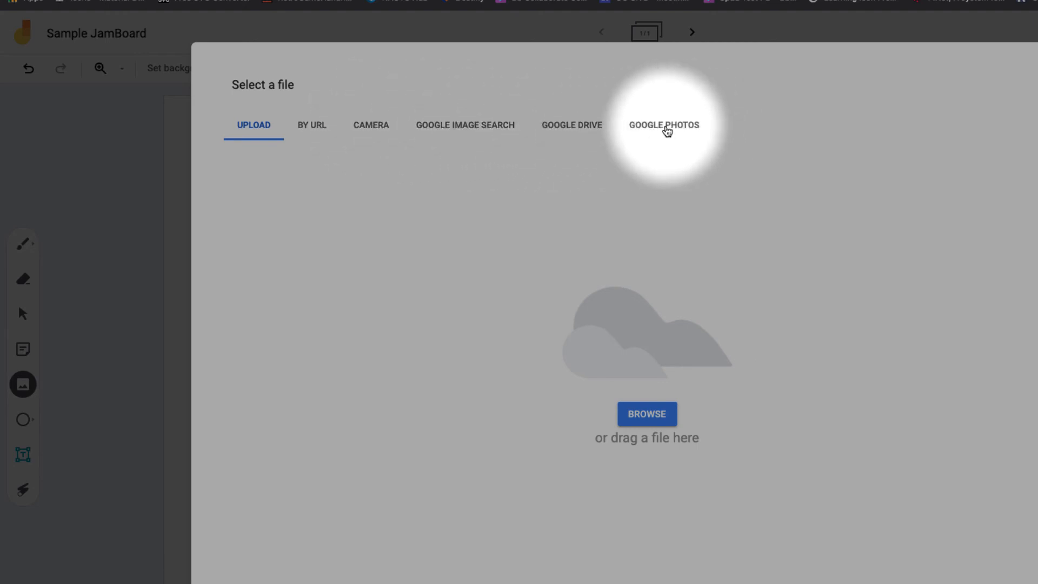
click(479, 126)
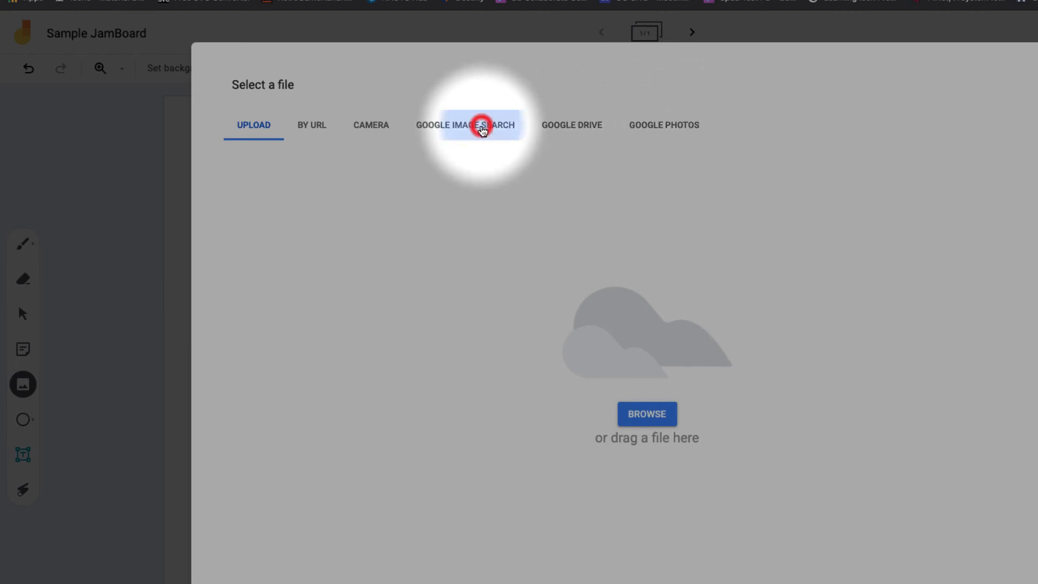
text(p)
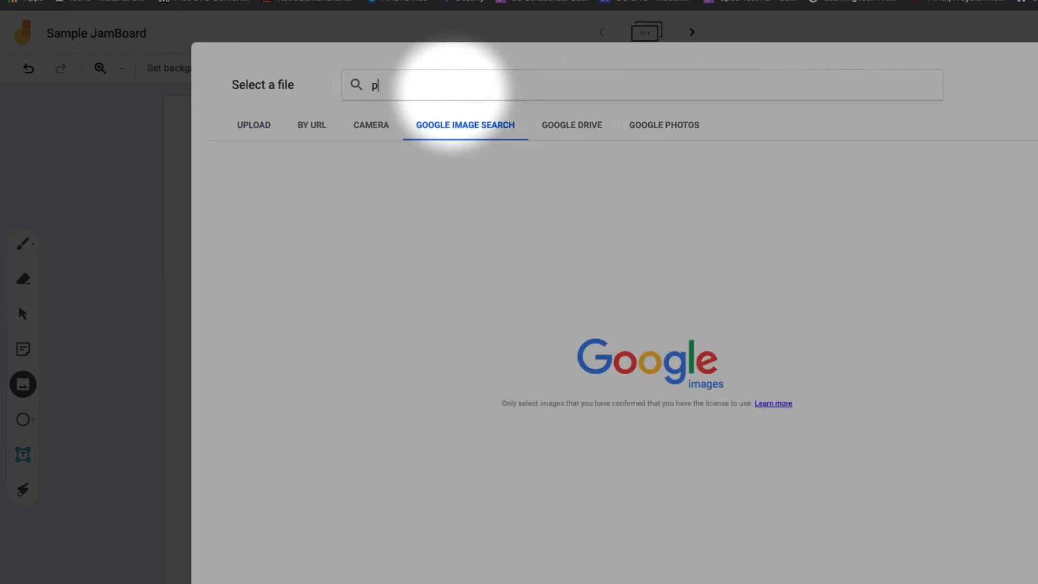
text(uppy)
key(Return)
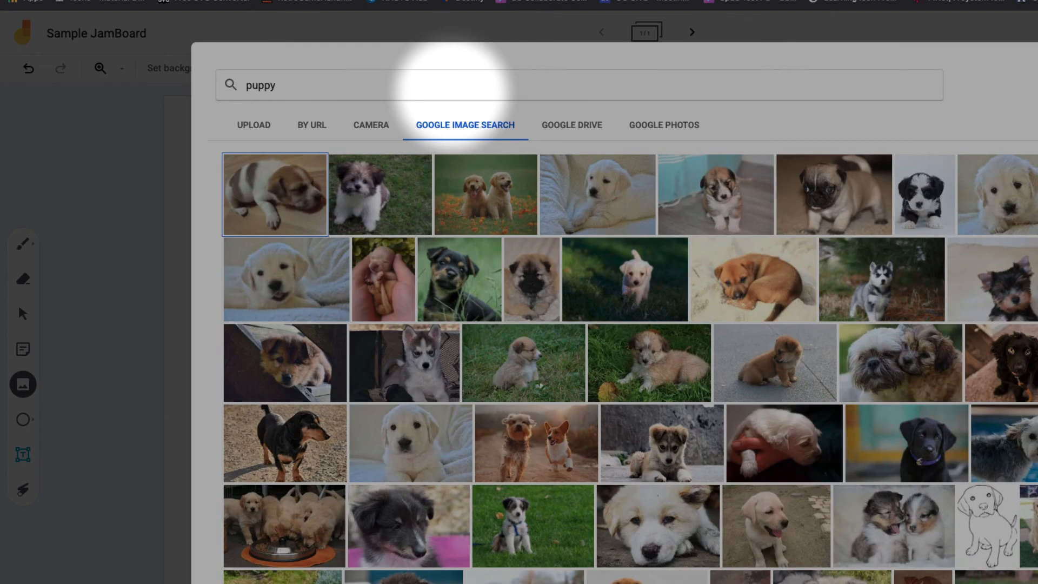
click(486, 194)
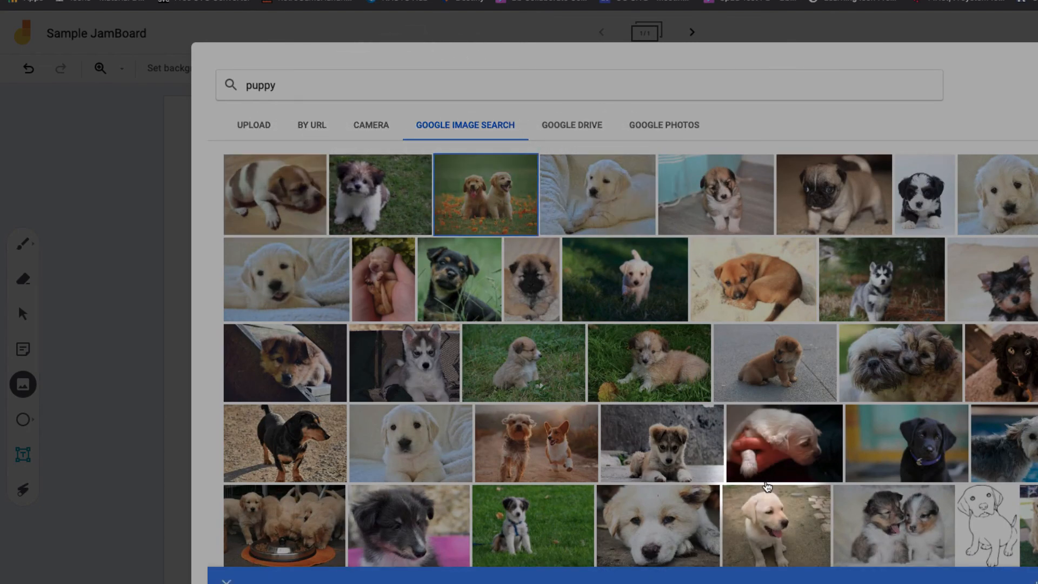
click(1024, 576)
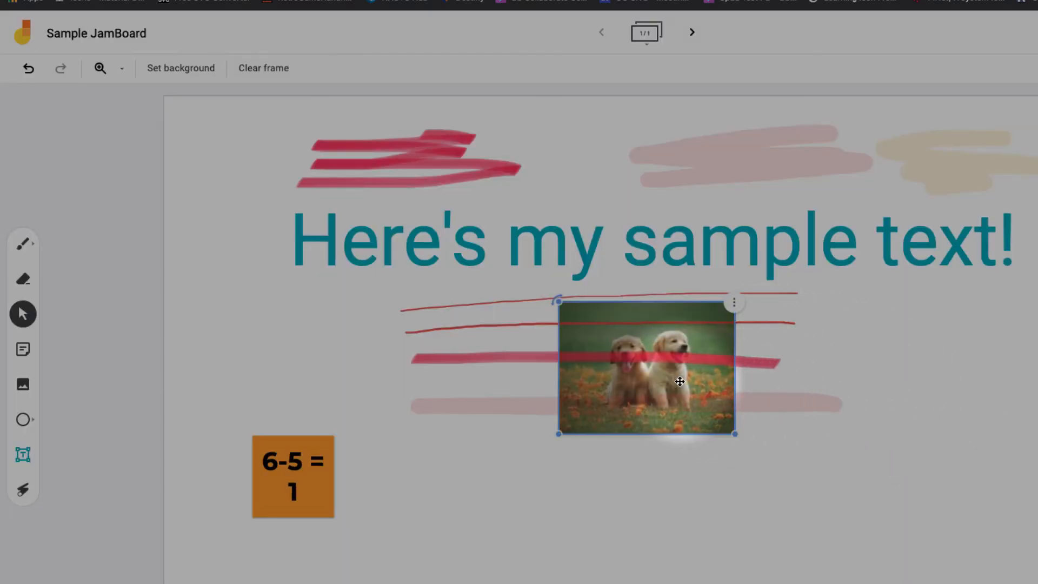
Place the puppy picture, enlarged, in the lower-right corner of the frame and tilt it slightly counterclockwise.
drag(679, 381, 508, 524)
drag(563, 576, 648, 583)
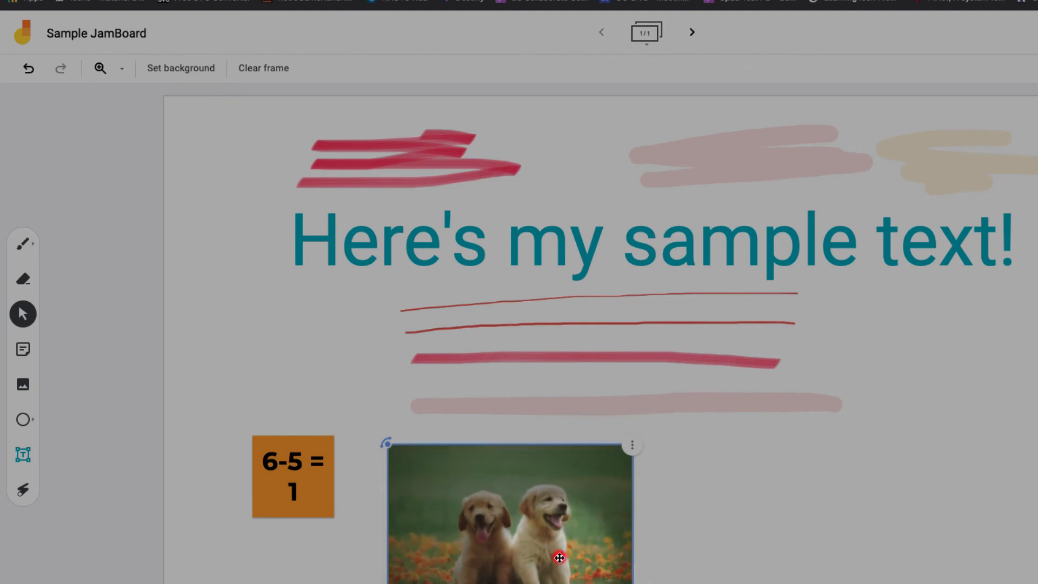
drag(546, 554, 993, 545)
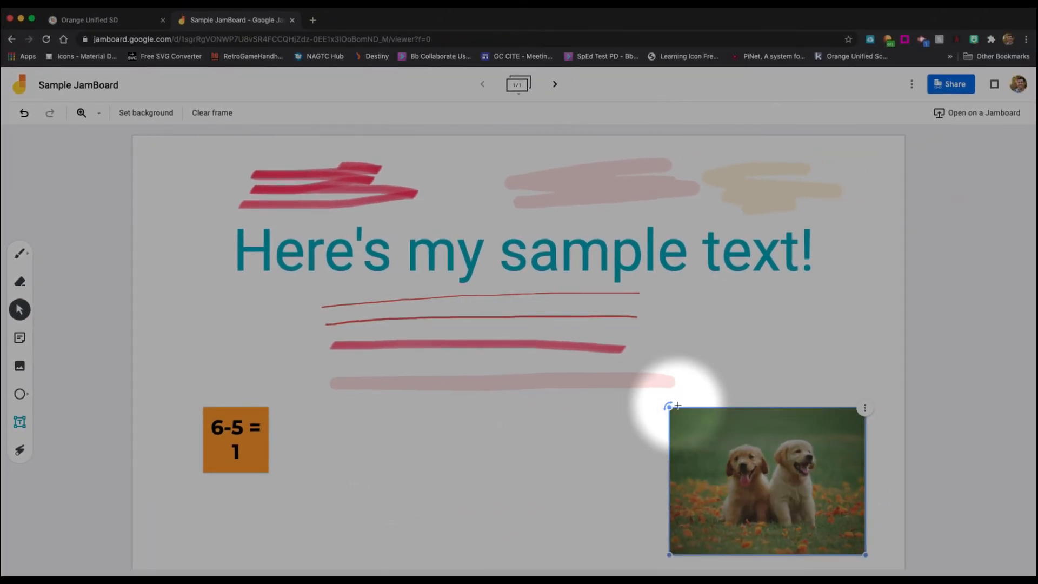
drag(668, 406, 652, 391)
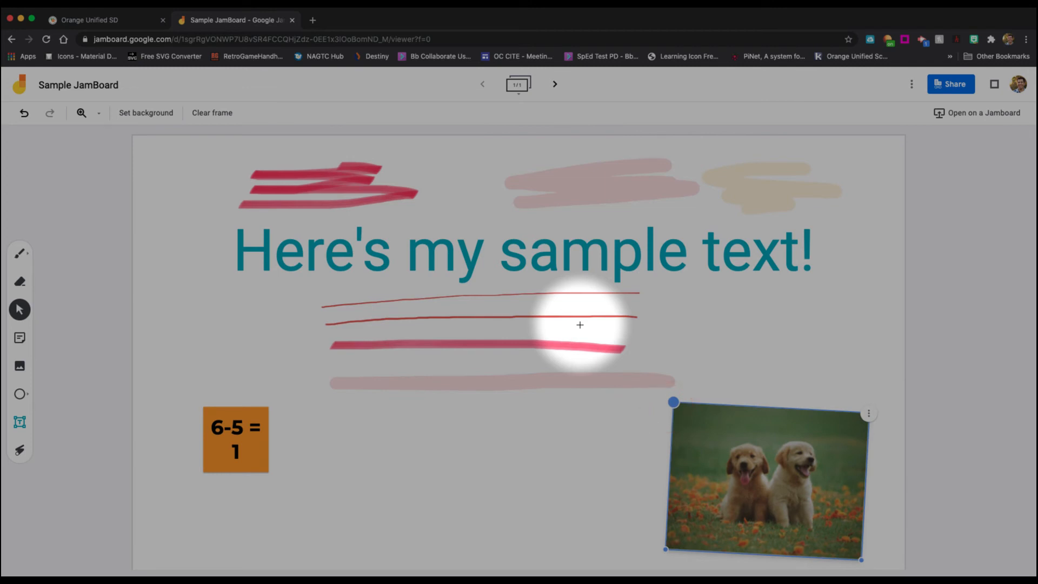
drag(580, 324, 593, 369)
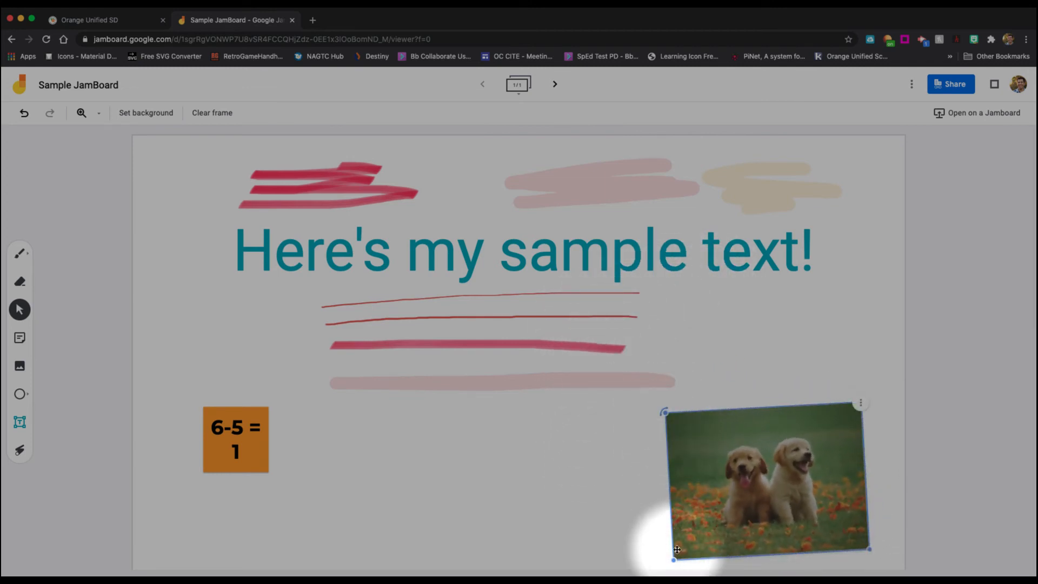
Move the puppy picture to the frame's upper-left corner, straightened and enlarged to cover about half the frame's width.
mouse_move(700, 500)
mouse_down()
mouse_move(241, 224)
mouse_move(180, 233)
mouse_up()
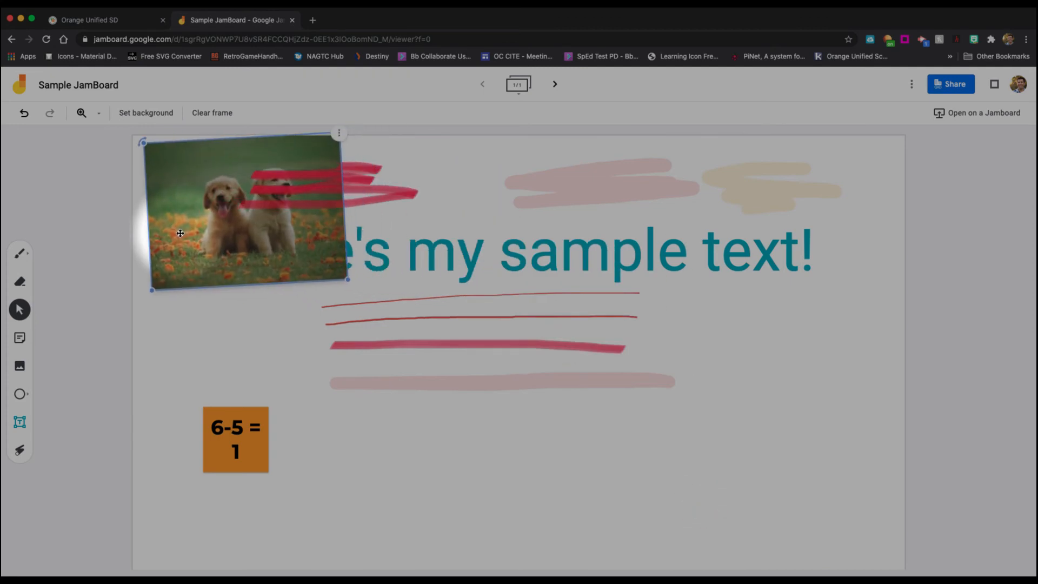
drag(143, 142, 147, 135)
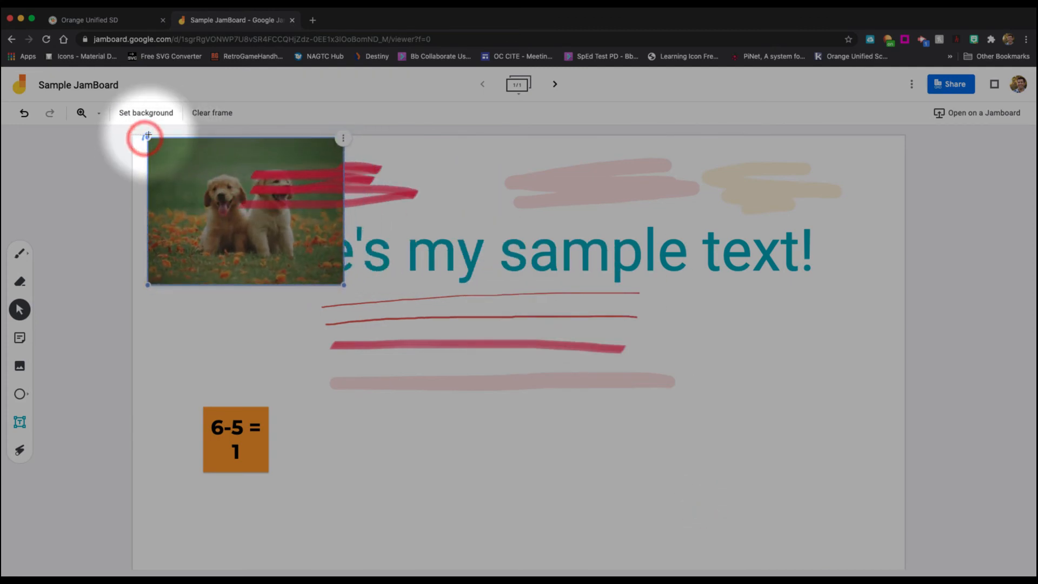
drag(341, 288, 550, 488)
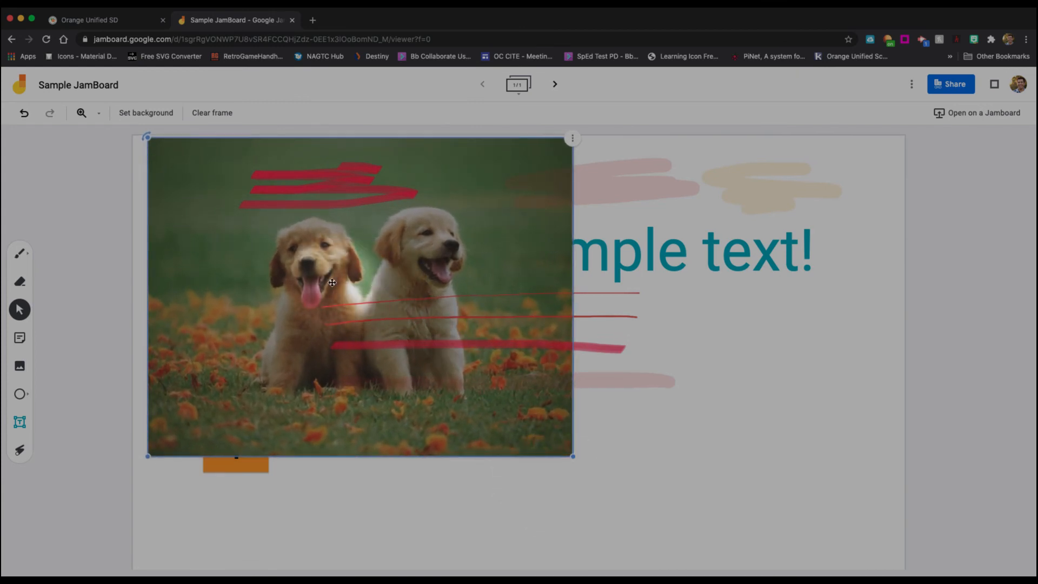
click(67, 345)
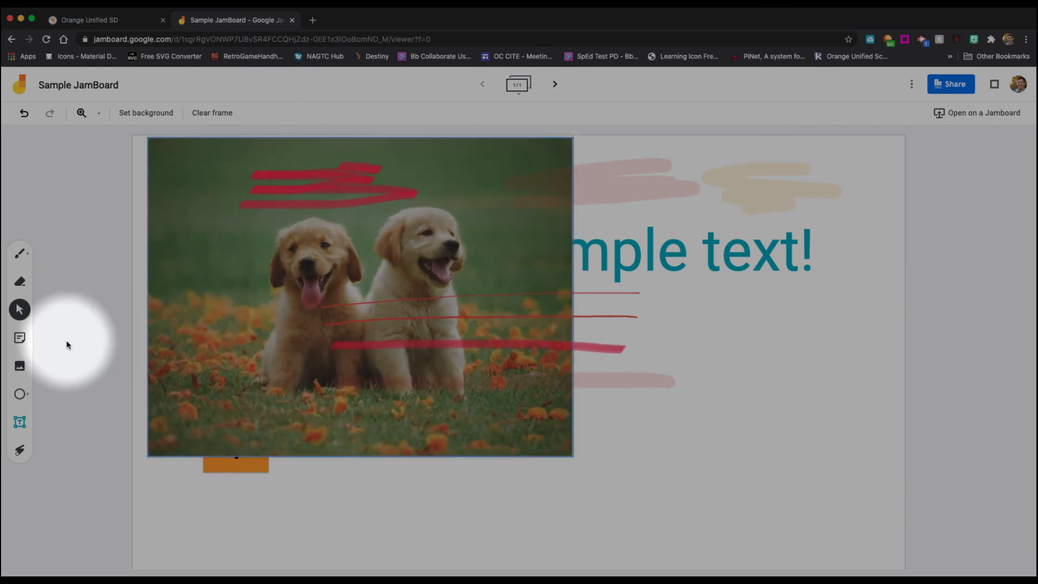
Use the laser to point at the puppies and underline the word "text!".
click(17, 454)
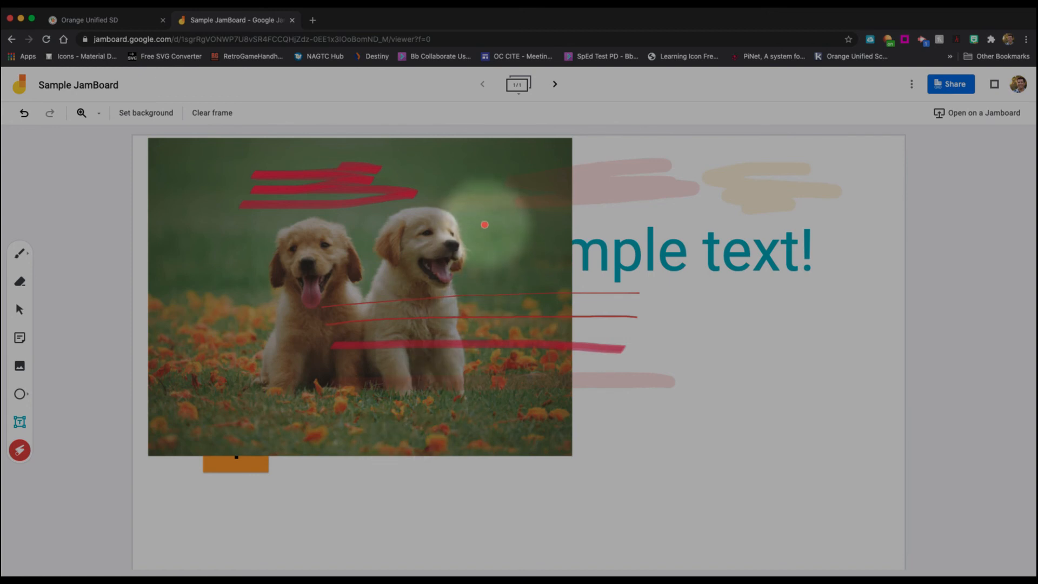
mouse_move(461, 301)
mouse_down()
mouse_move(488, 276)
mouse_move(368, 194)
mouse_move(470, 135)
mouse_move(554, 281)
mouse_move(487, 295)
mouse_move(472, 312)
mouse_move(454, 163)
mouse_move(388, 212)
mouse_up()
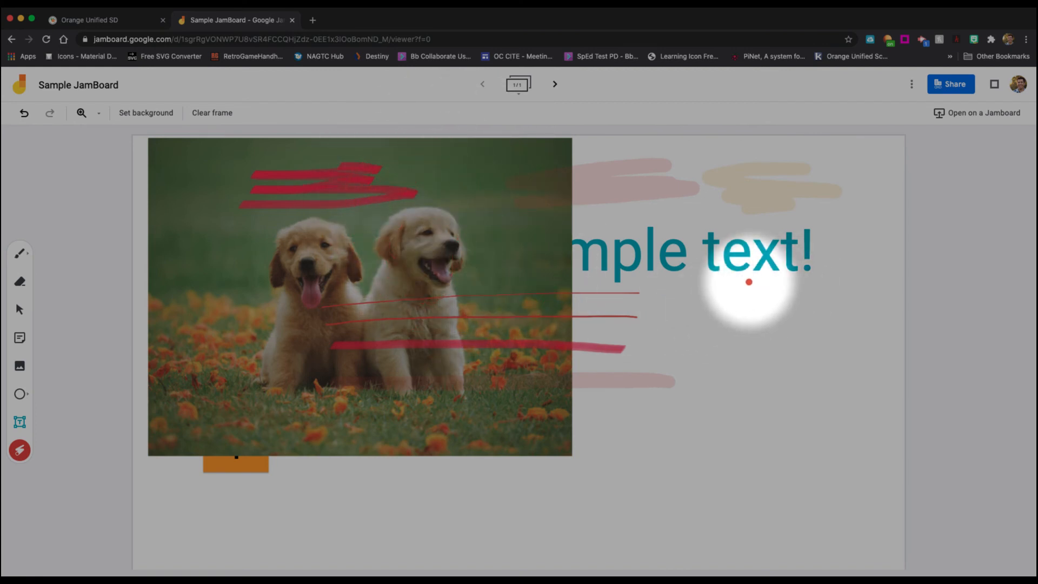
drag(719, 281, 737, 286)
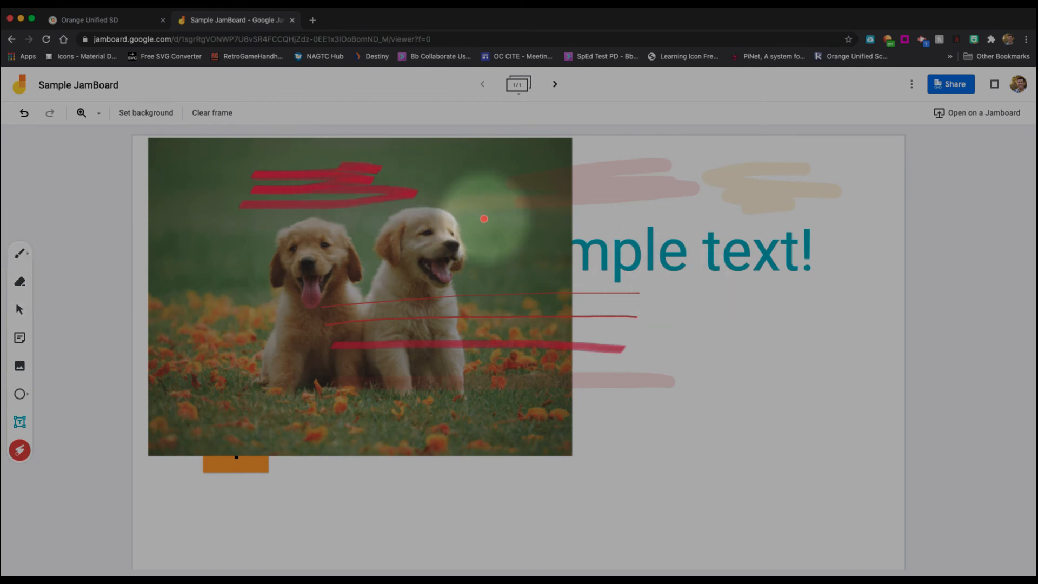
mouse_move(703, 285)
mouse_down()
mouse_move(857, 294)
mouse_move(721, 208)
mouse_move(706, 301)
mouse_move(840, 294)
mouse_move(765, 197)
mouse_move(657, 213)
mouse_up()
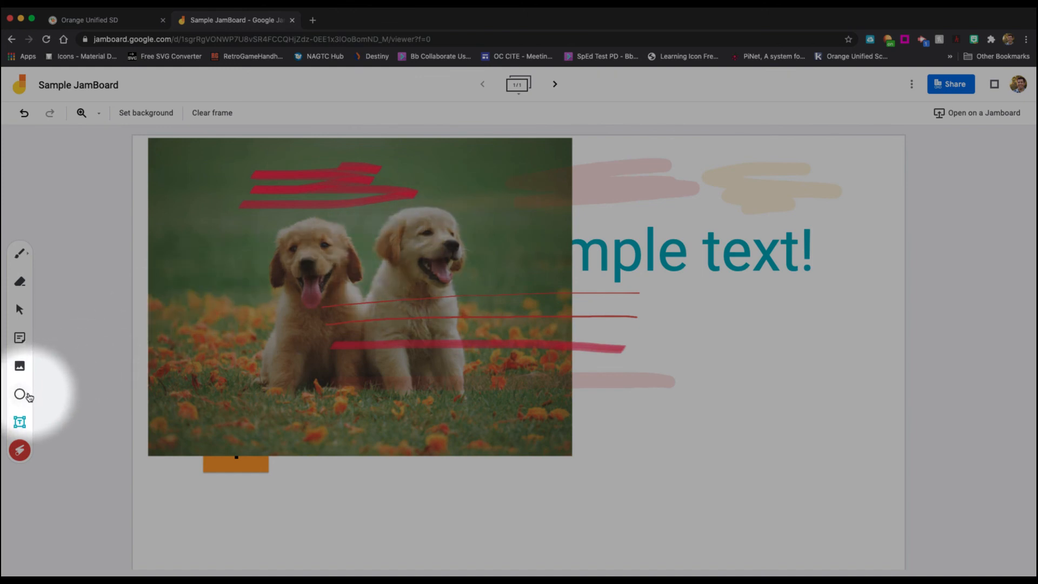
Draw a tall rounded rectangle with a black border below the word "text!" and fill it with light blue.
click(21, 394)
click(29, 399)
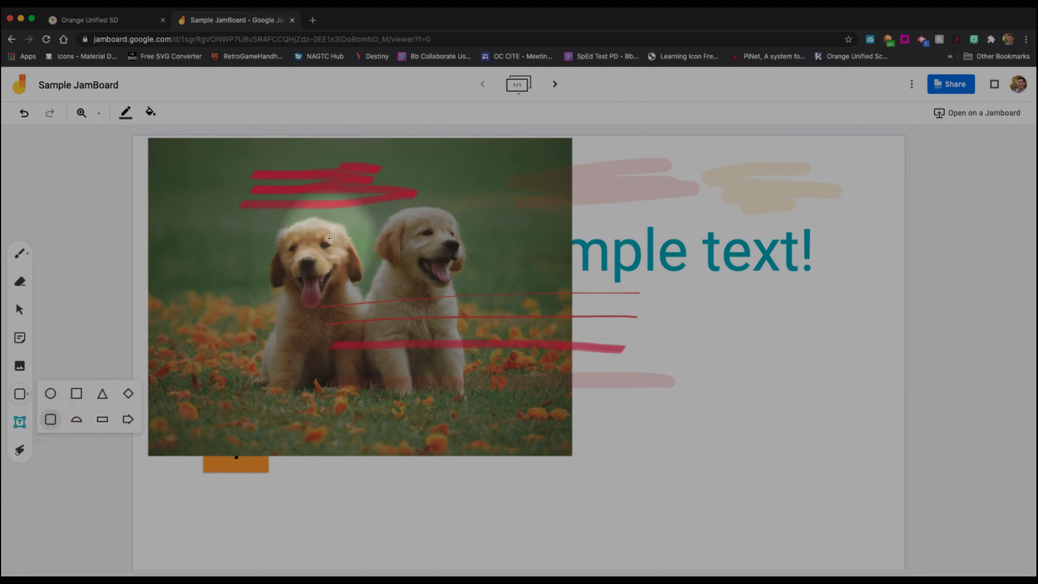
click(124, 116)
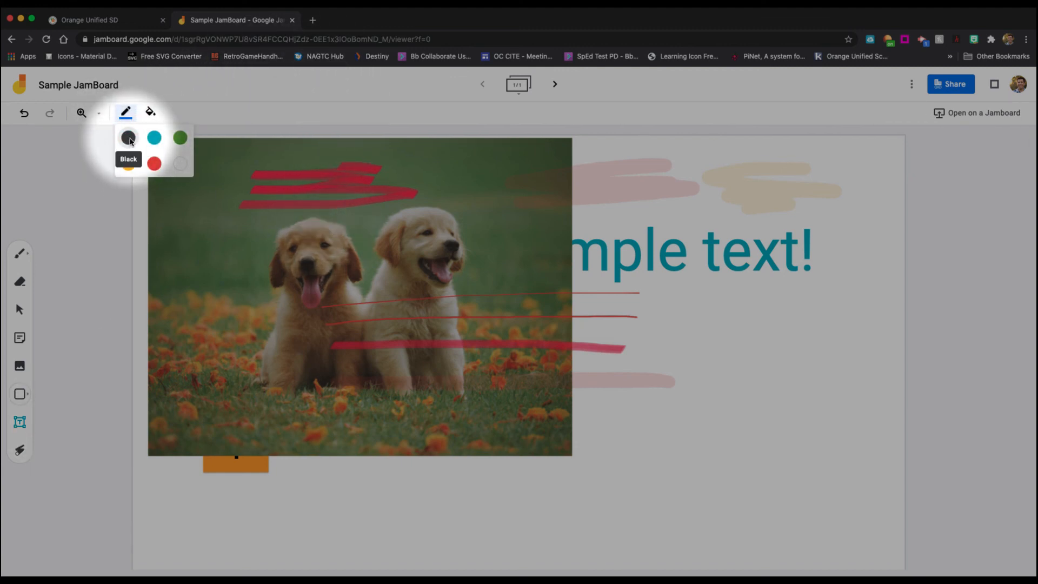
click(147, 113)
click(127, 115)
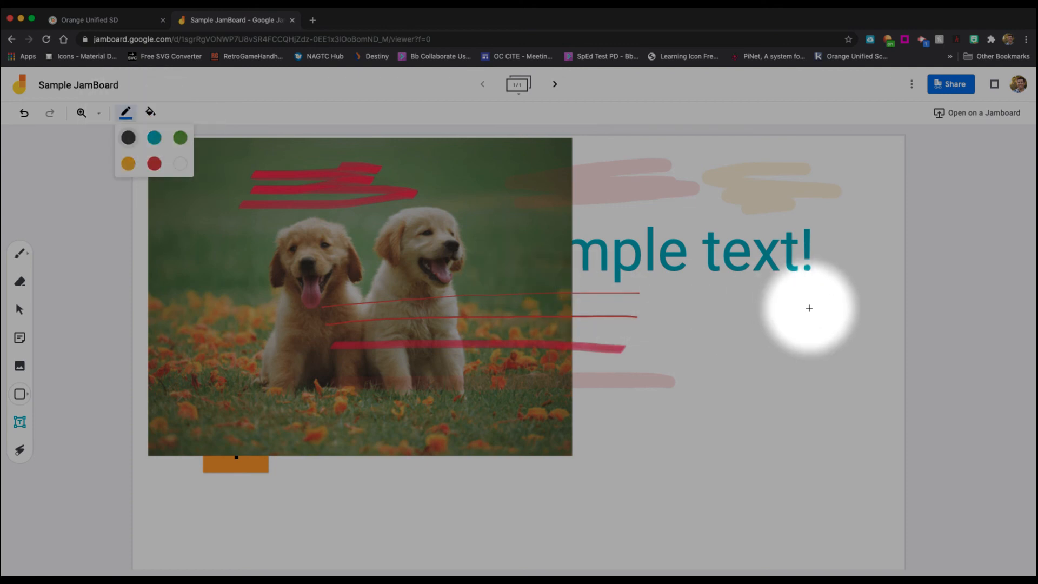
drag(829, 311, 678, 528)
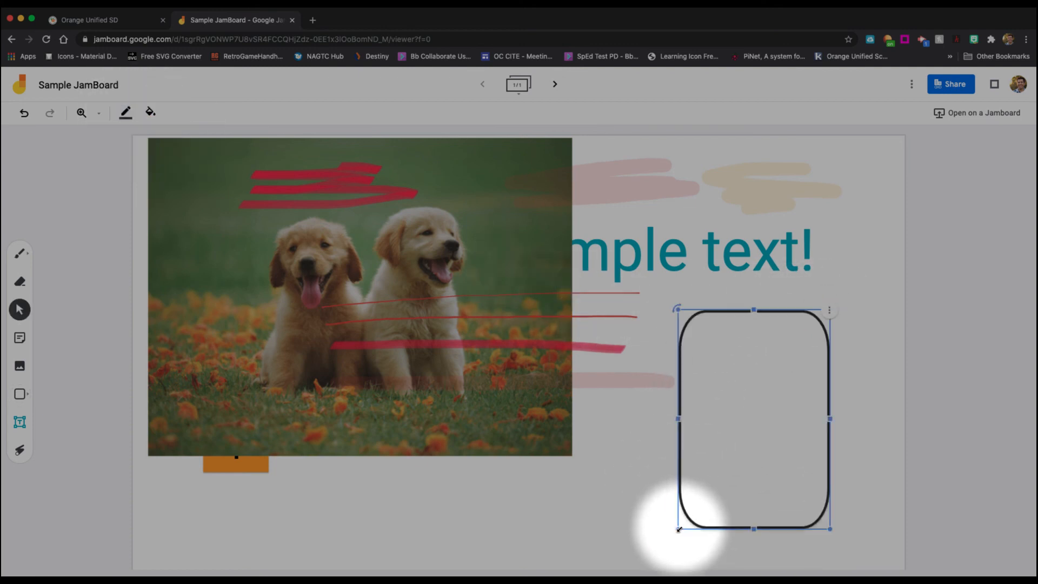
click(148, 110)
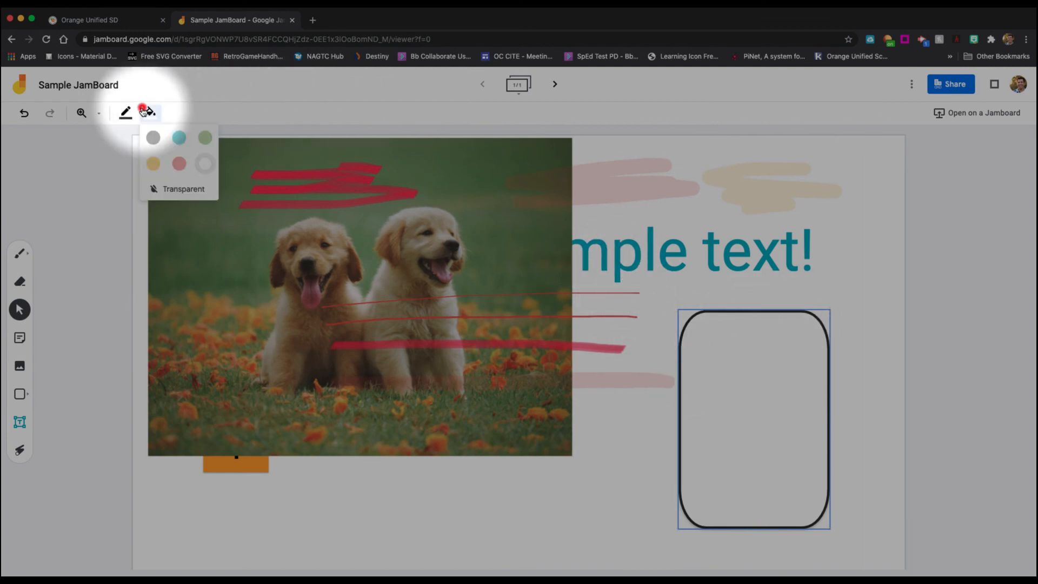
click(179, 138)
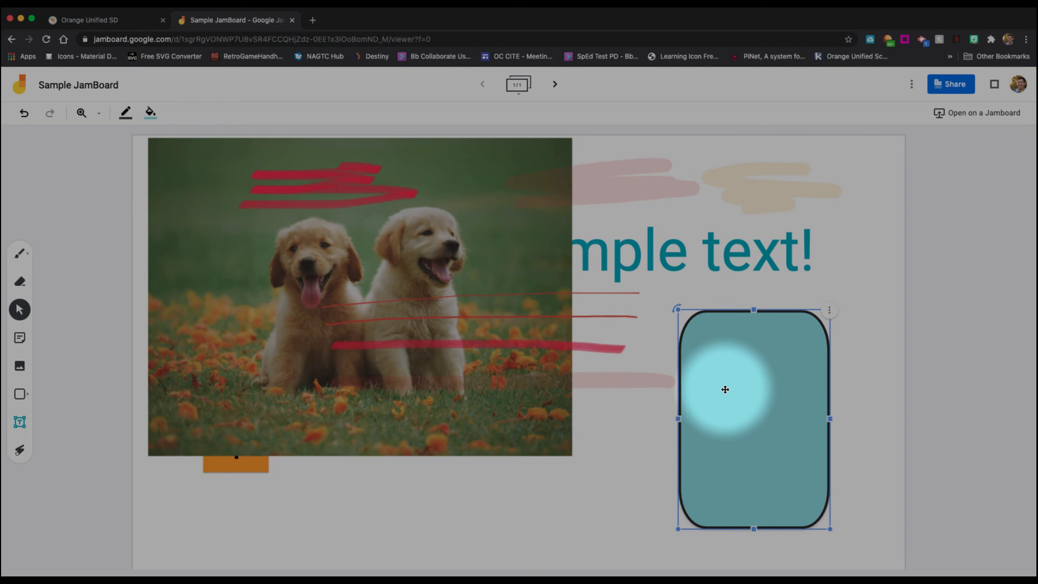
Choose the circle as the shape to draw.
click(27, 394)
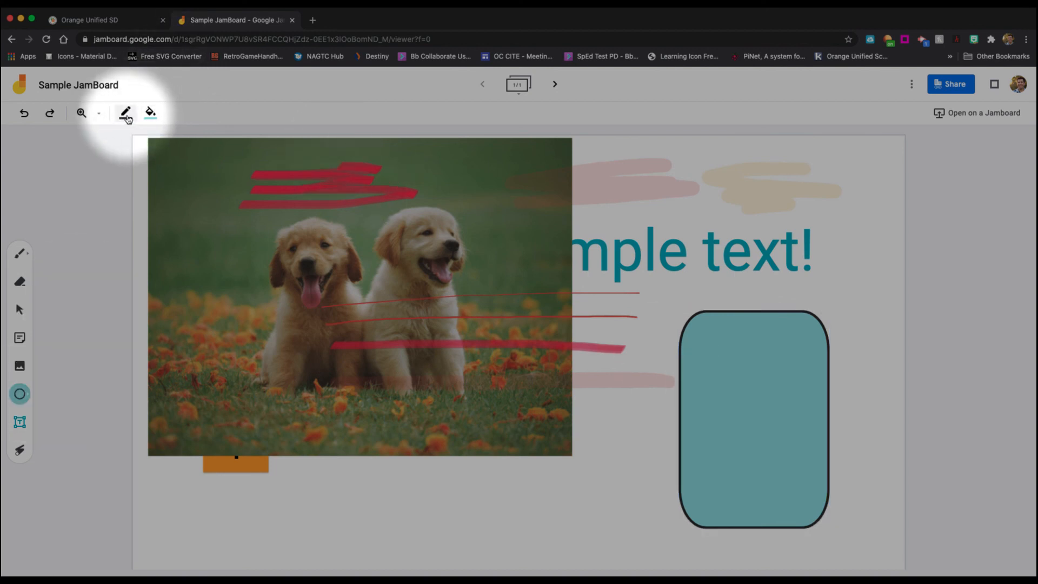